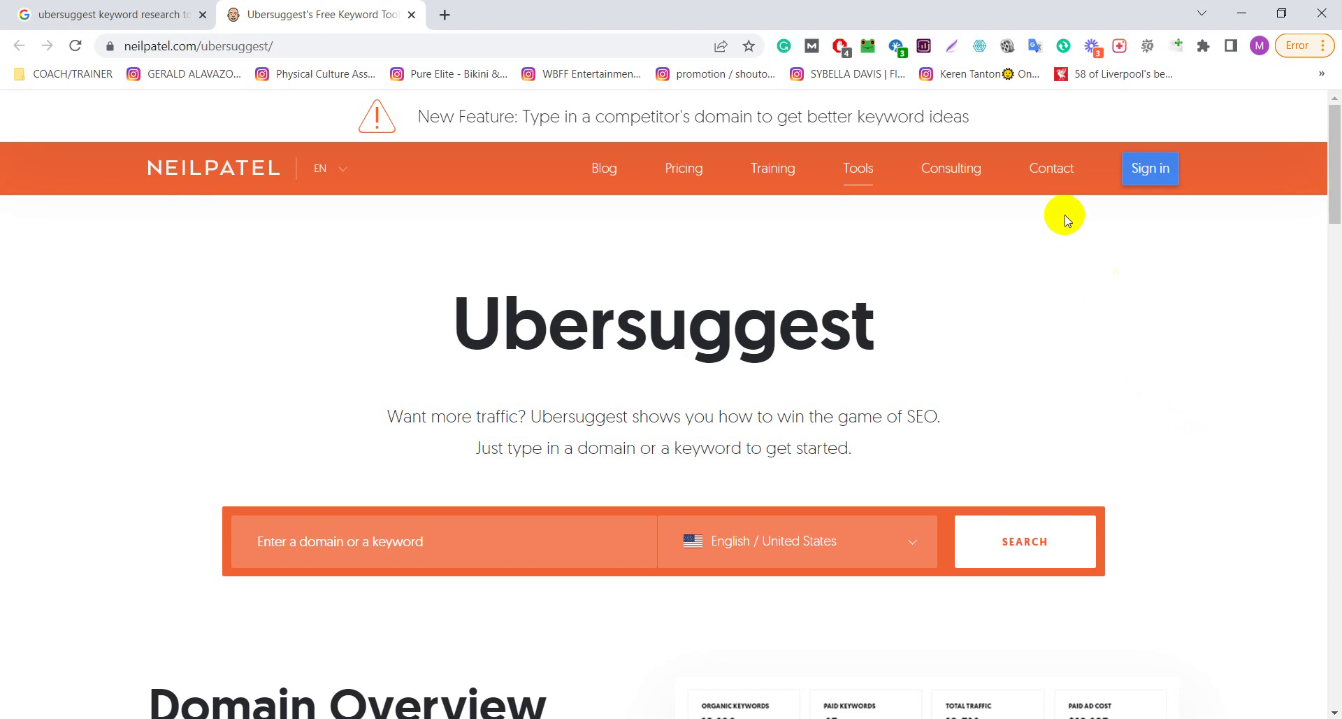
- Sign in to Ubersuggest and open the Keyword Overview tool from the Keywords section
click(1154, 175)
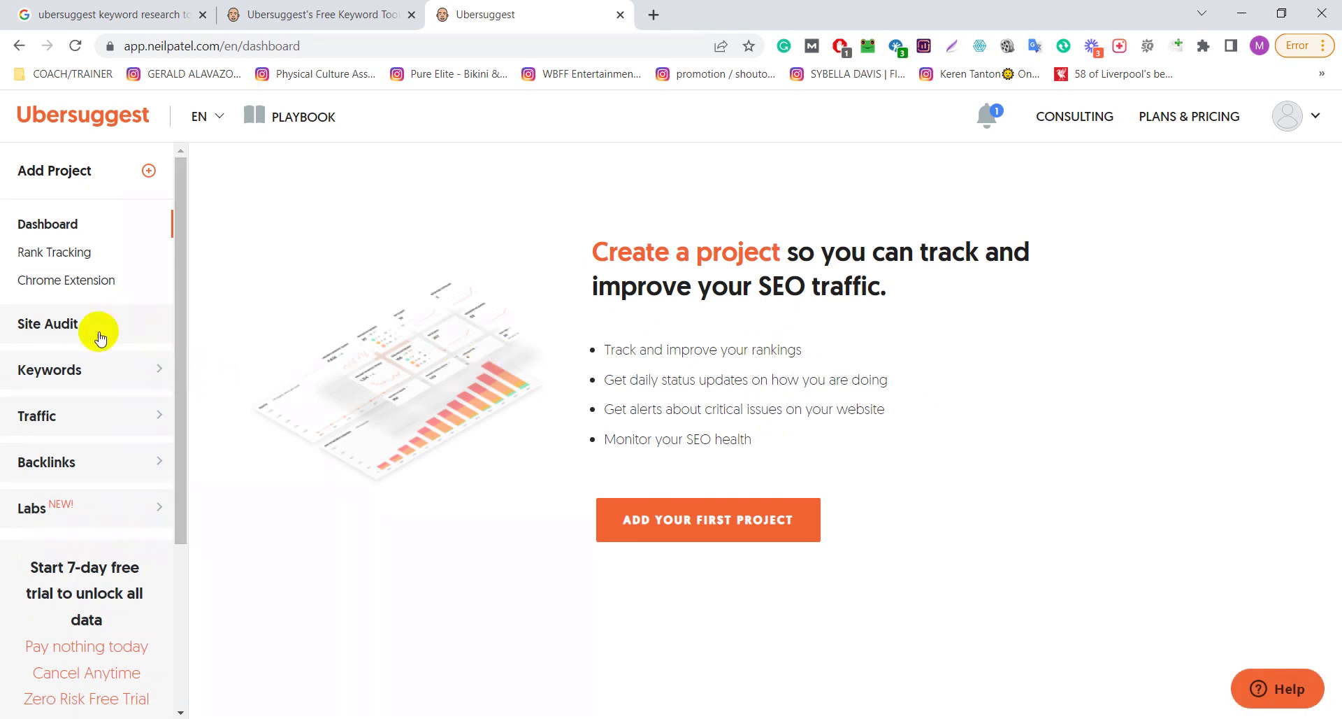
click(159, 370)
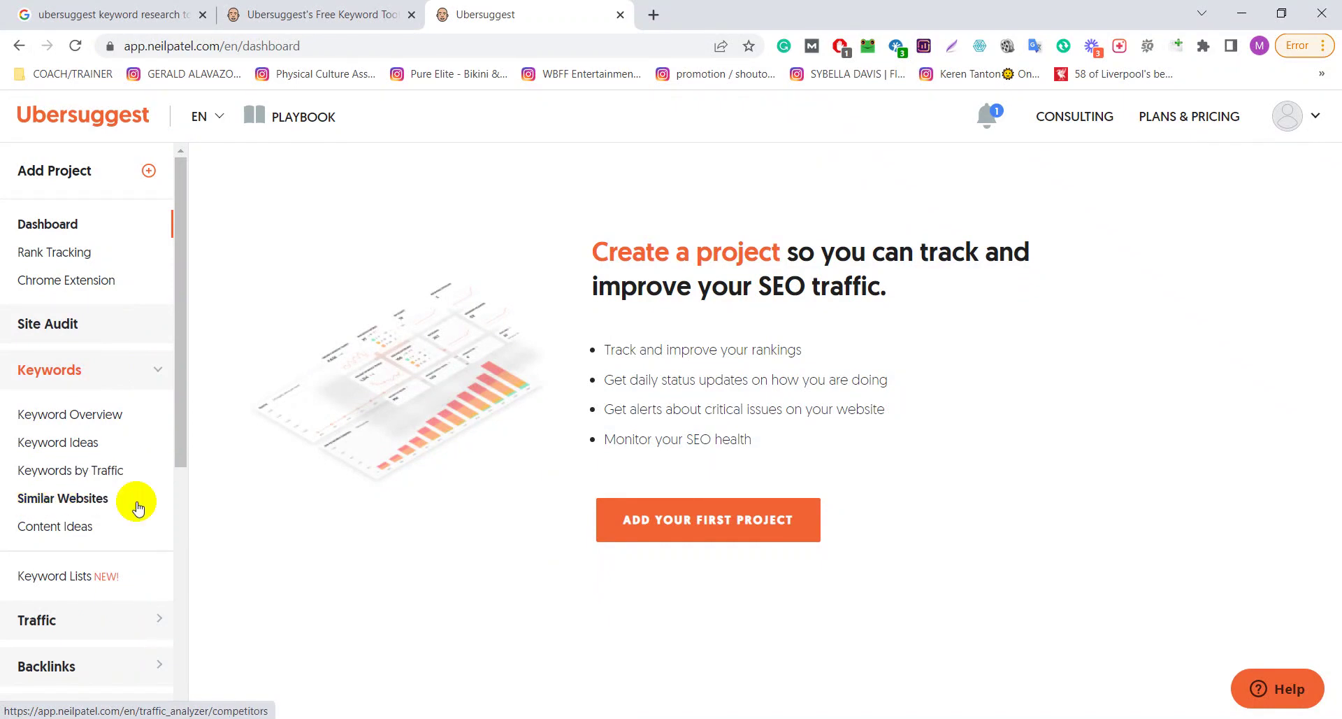
click(99, 419)
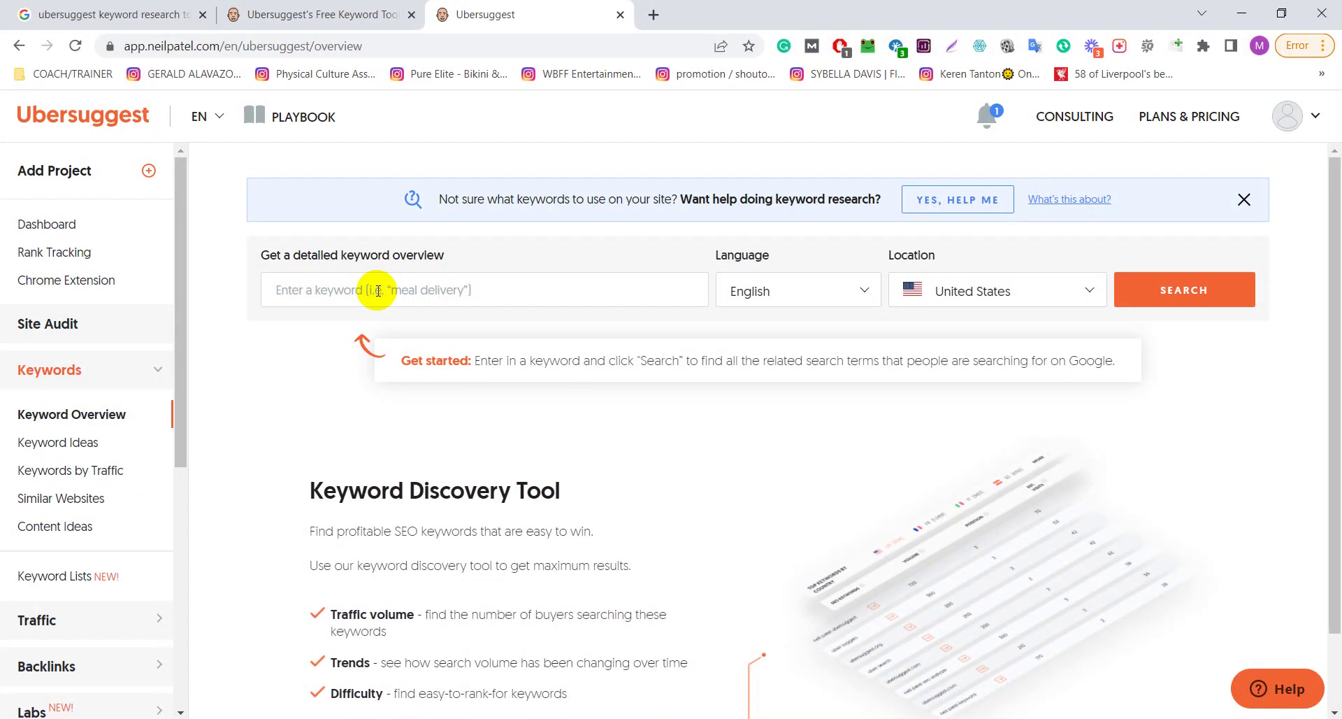
- Run a keyword overview search for "Healthy Lifestyle" in English with United States as the location
text(Healthy )
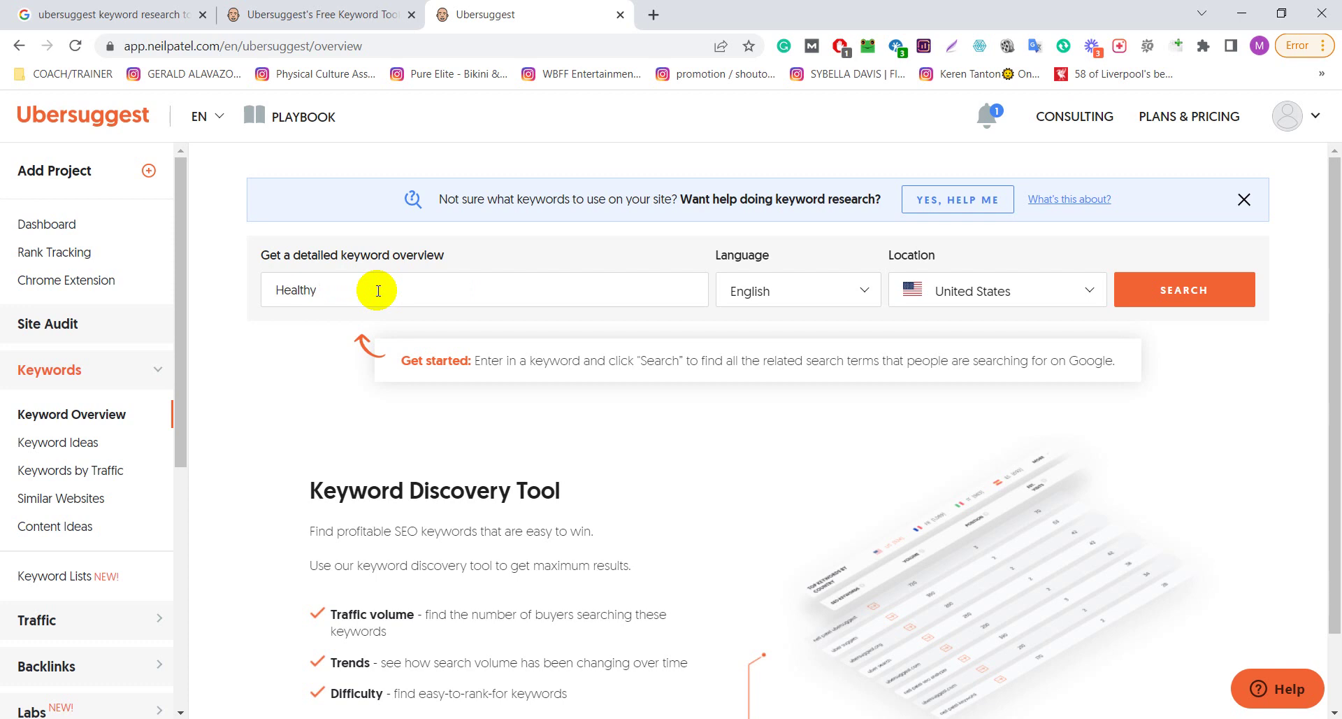
text(Lifestyle)
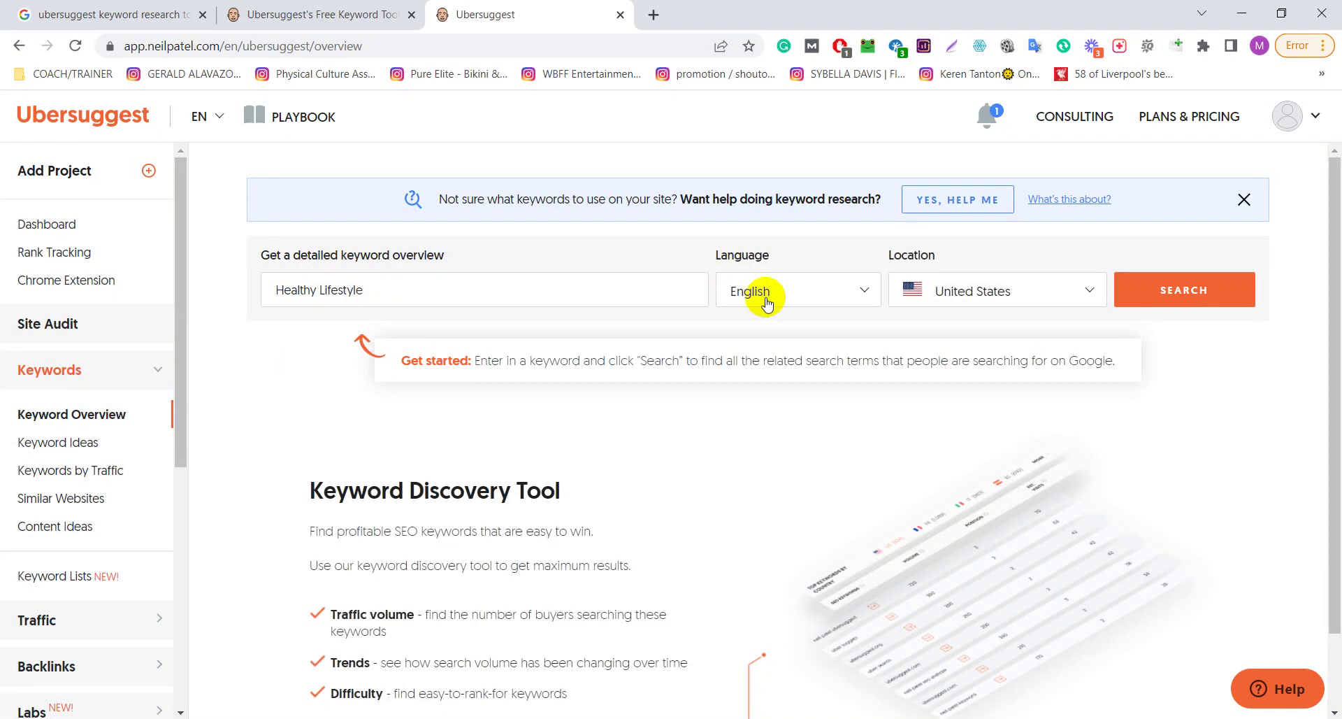
click(1088, 296)
click(1192, 366)
click(1167, 297)
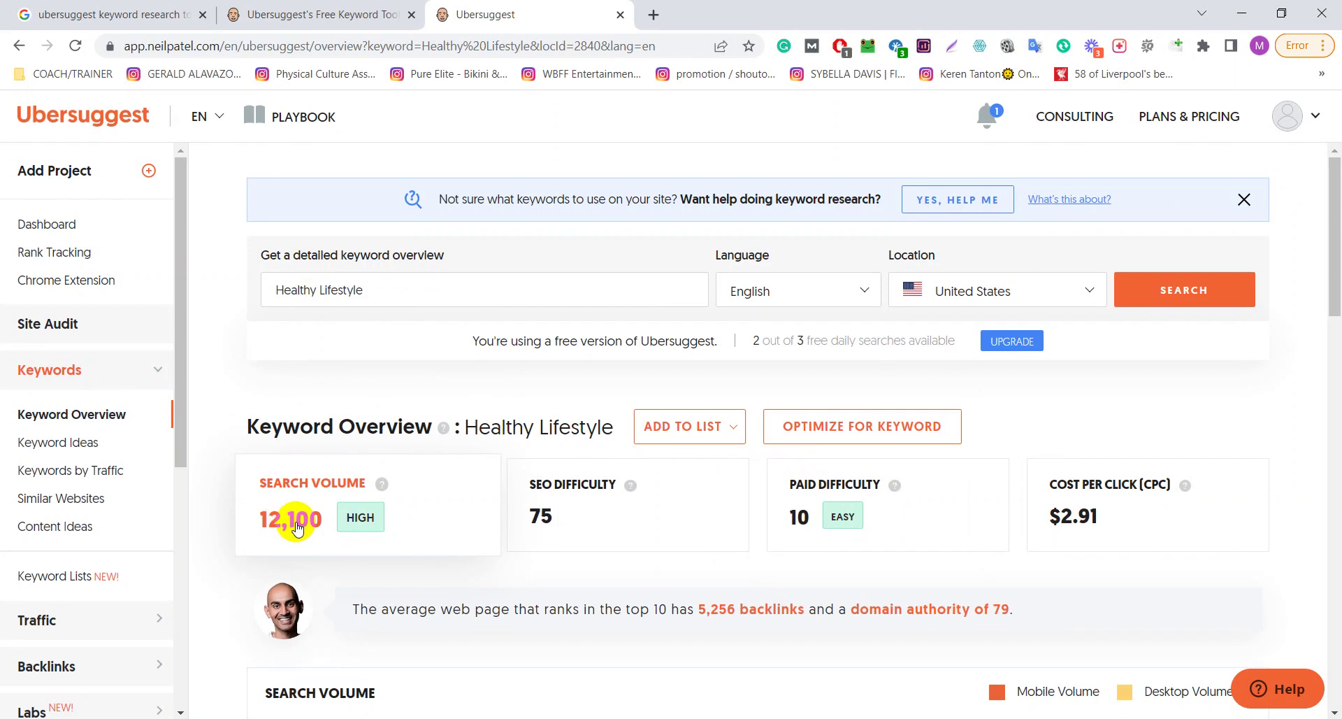
- Examine the keyword's search volume, SEO difficulty, paid difficulty and cost per click, plus the monthly mobile and desktop volume chart
mouse_move(383, 487)
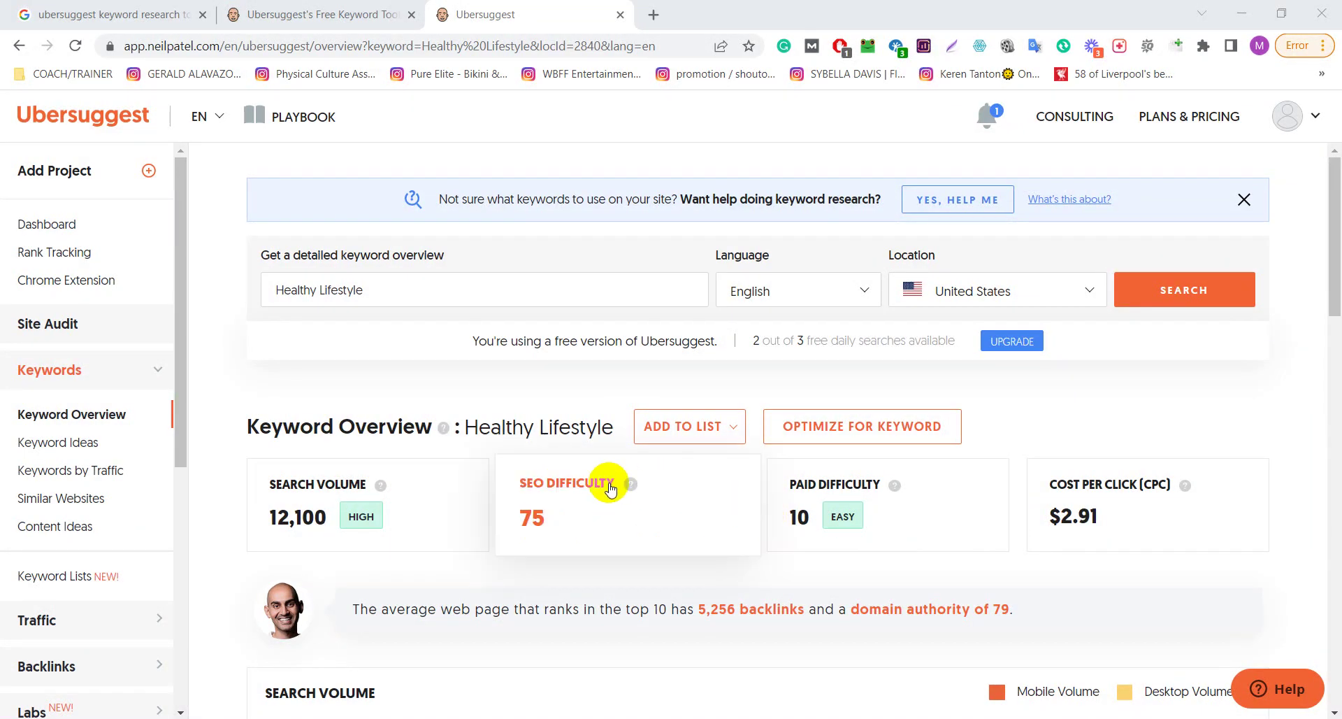
mouse_move(892, 491)
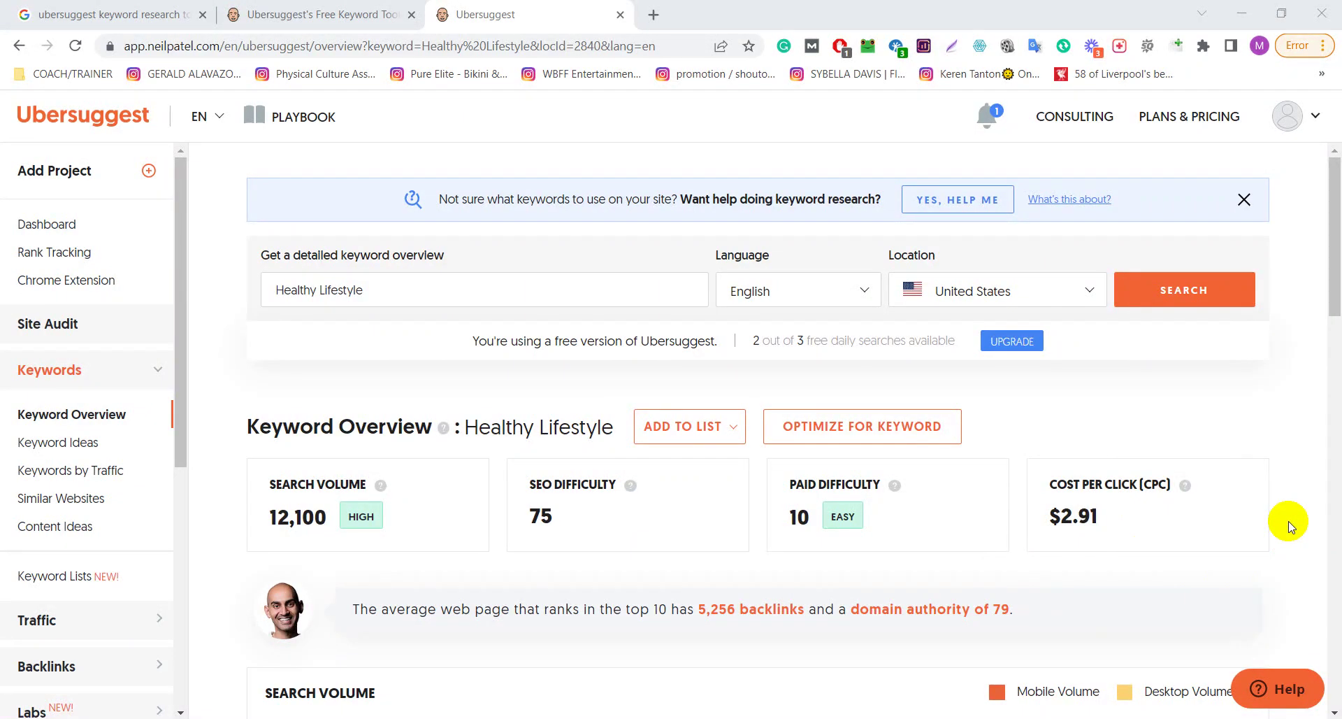
scroll(1290, 526, down, 4)
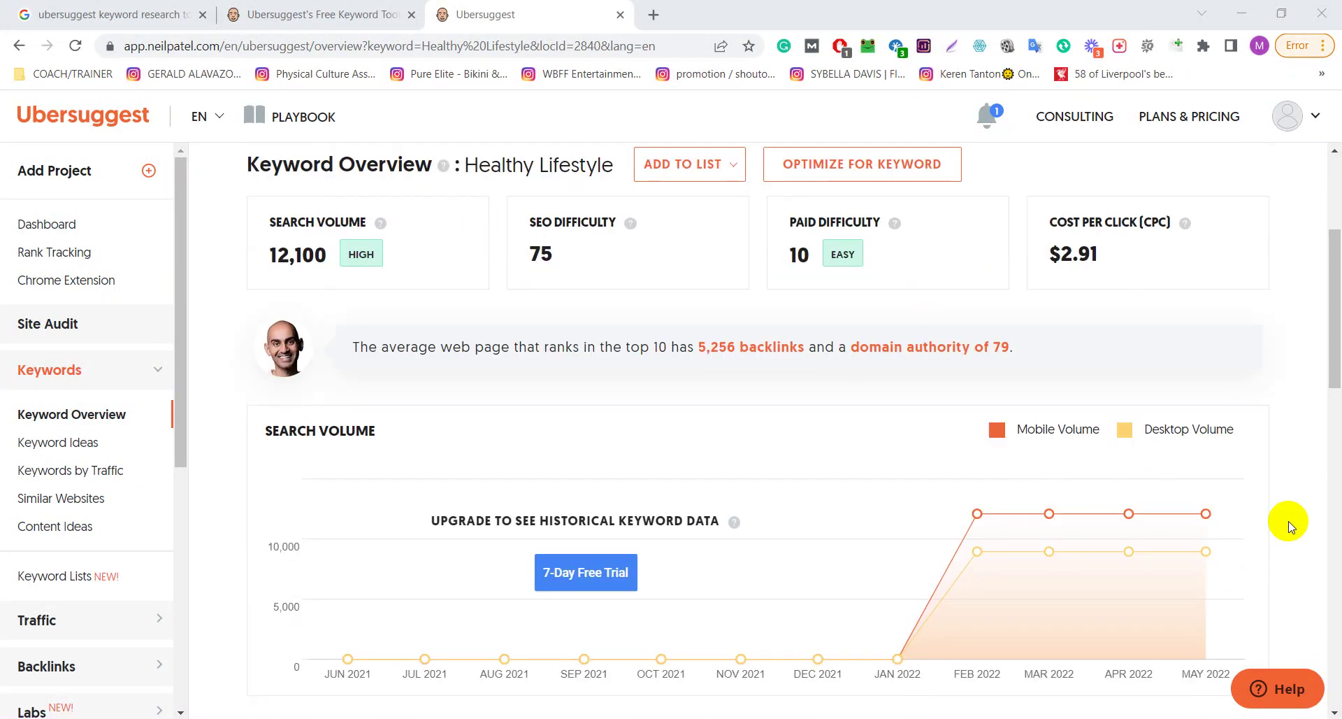
scroll(1289, 525, down, 2)
scroll(1282, 521, up, 1)
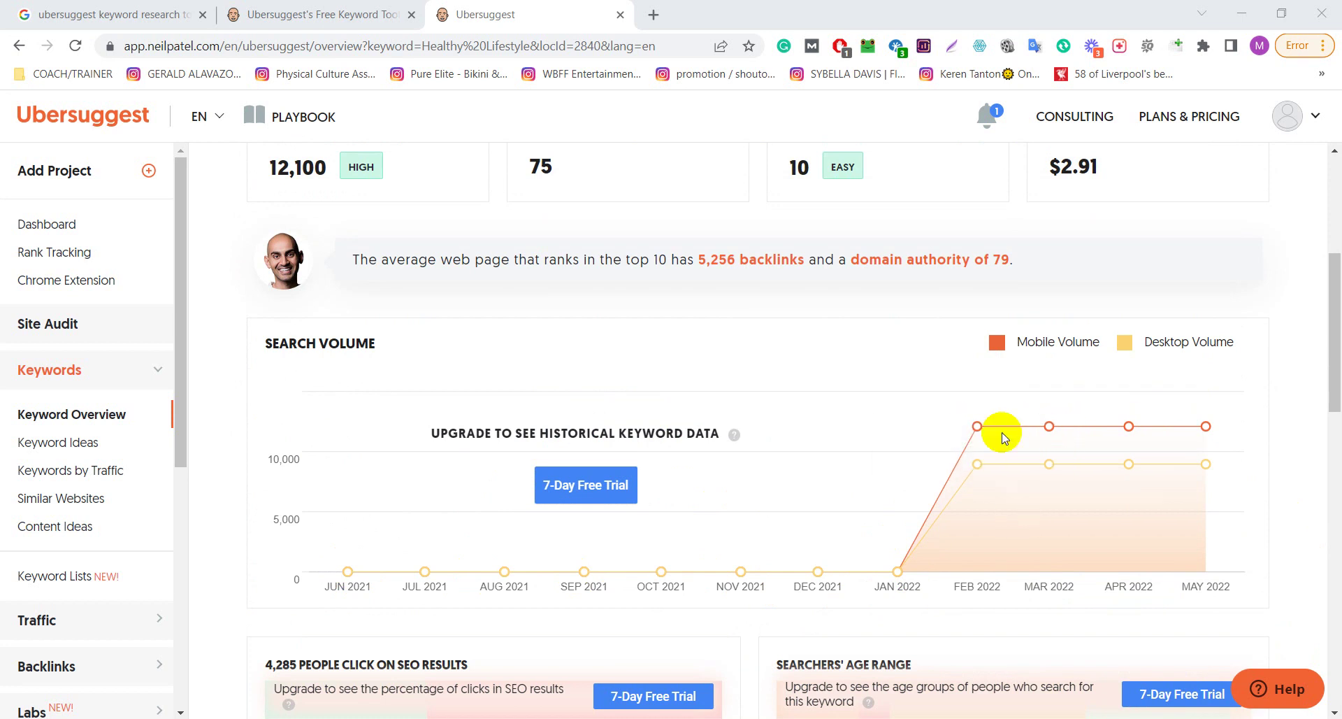
mouse_move(980, 427)
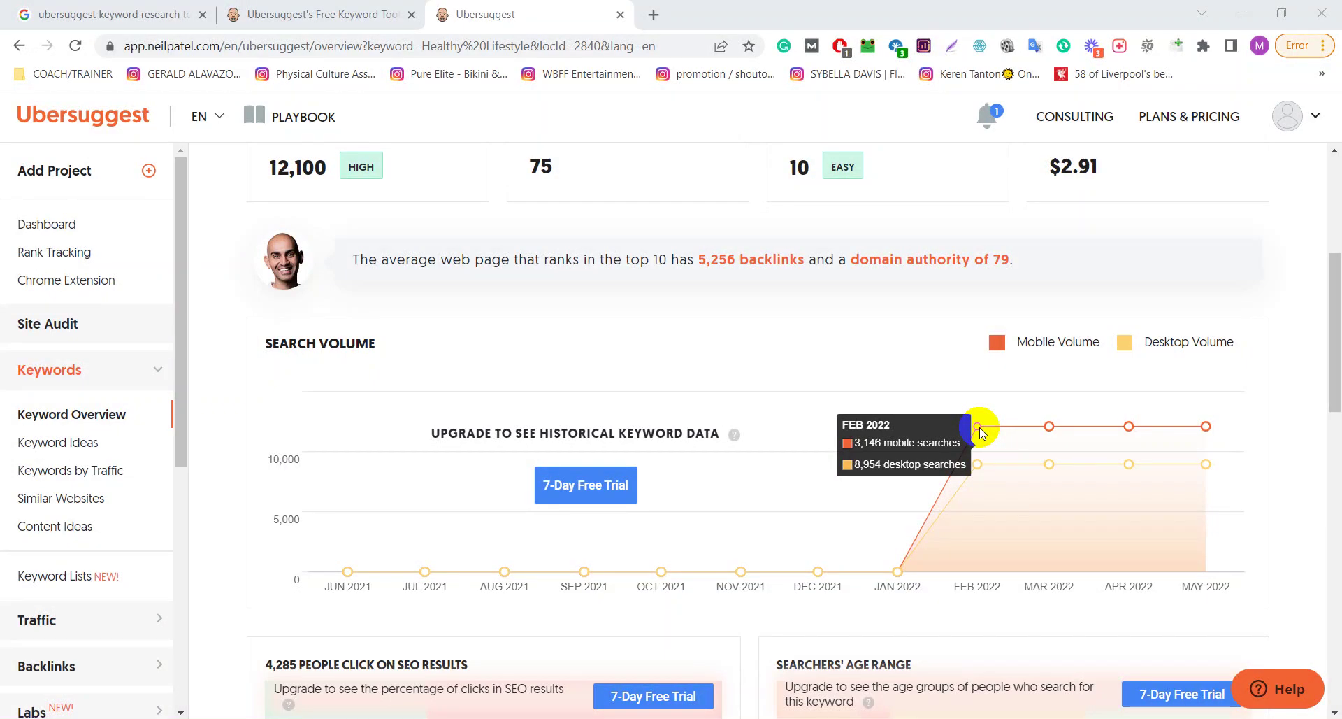
mouse_move(1053, 430)
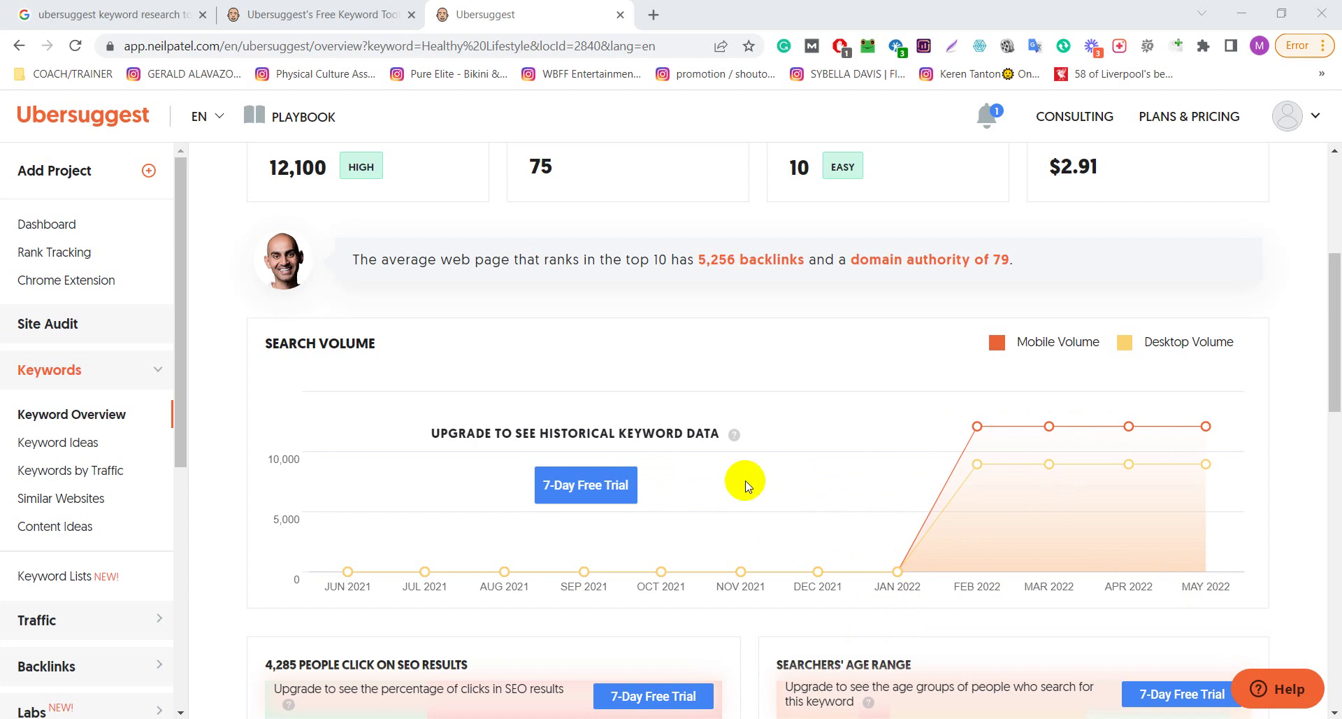
- Examine the keyword ideas suggestions, comparing their volume, CPC, paid difficulty and SEO difficulty with the main keyword's overview metrics
scroll(1300, 526, down, 2)
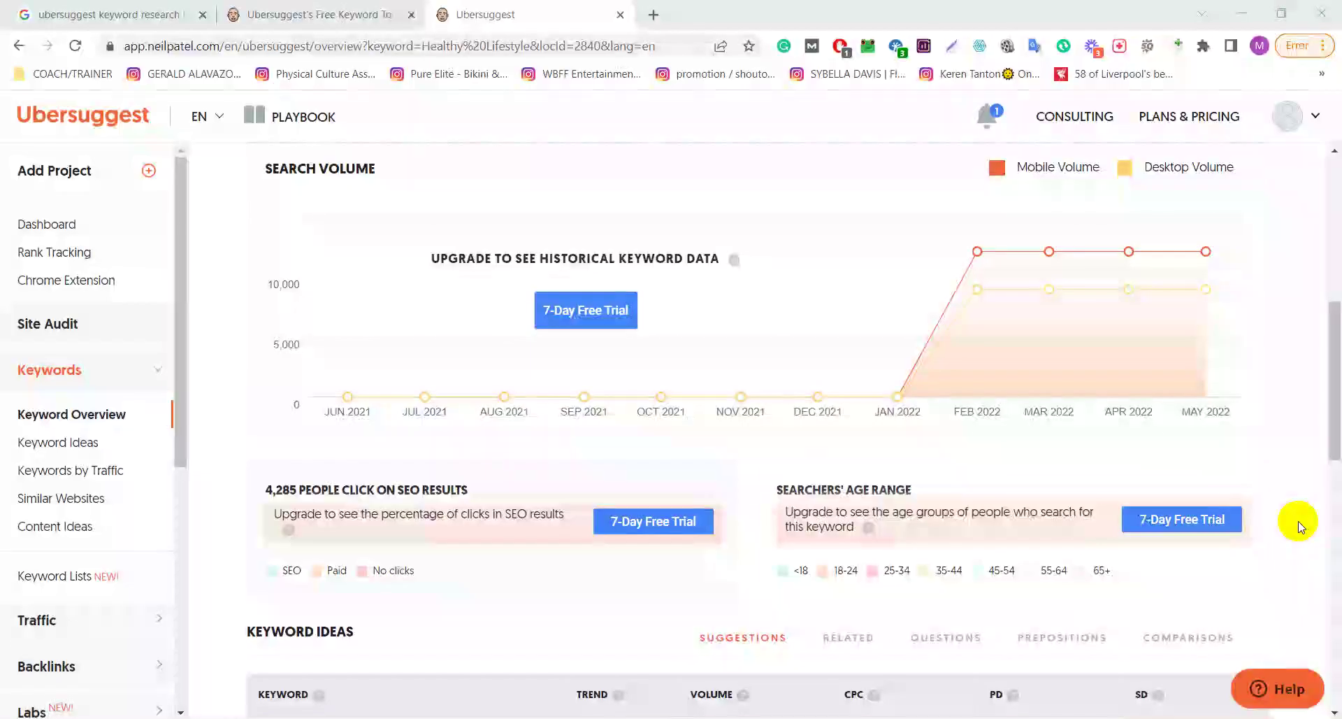
scroll(1300, 526, down, 2)
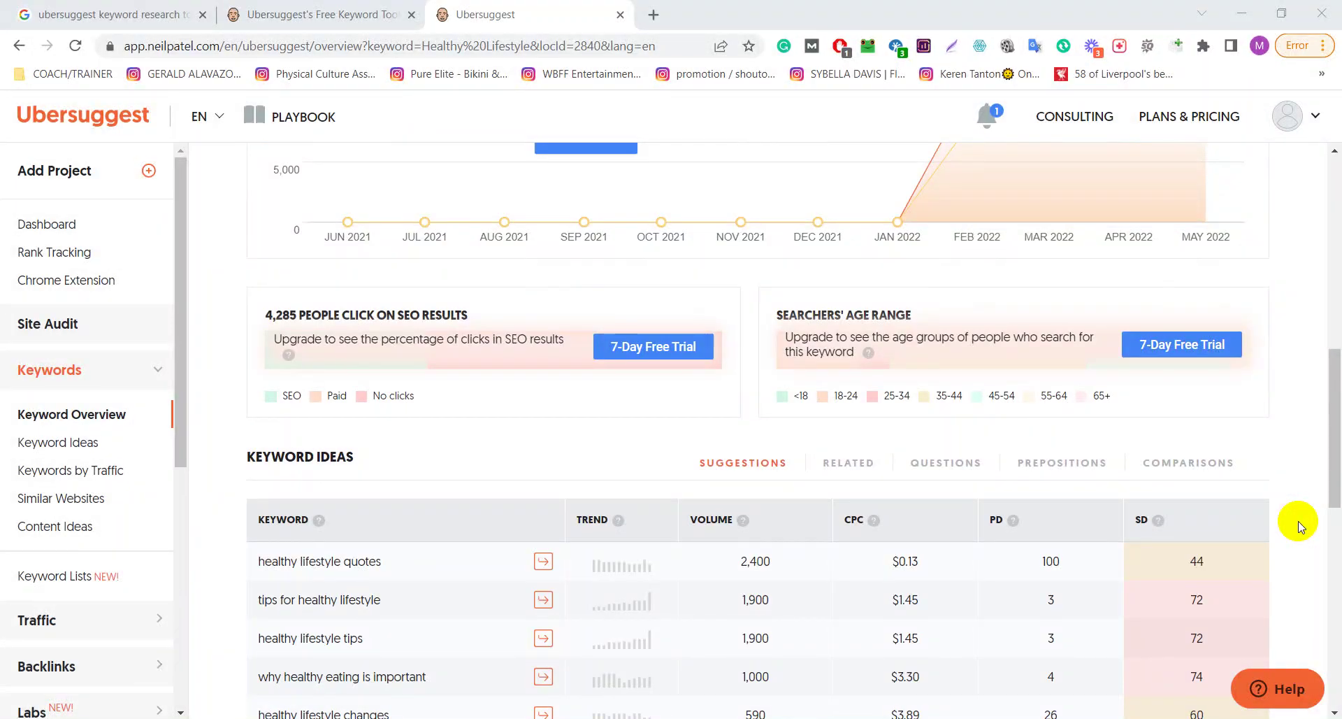
scroll(1299, 526, down, 2)
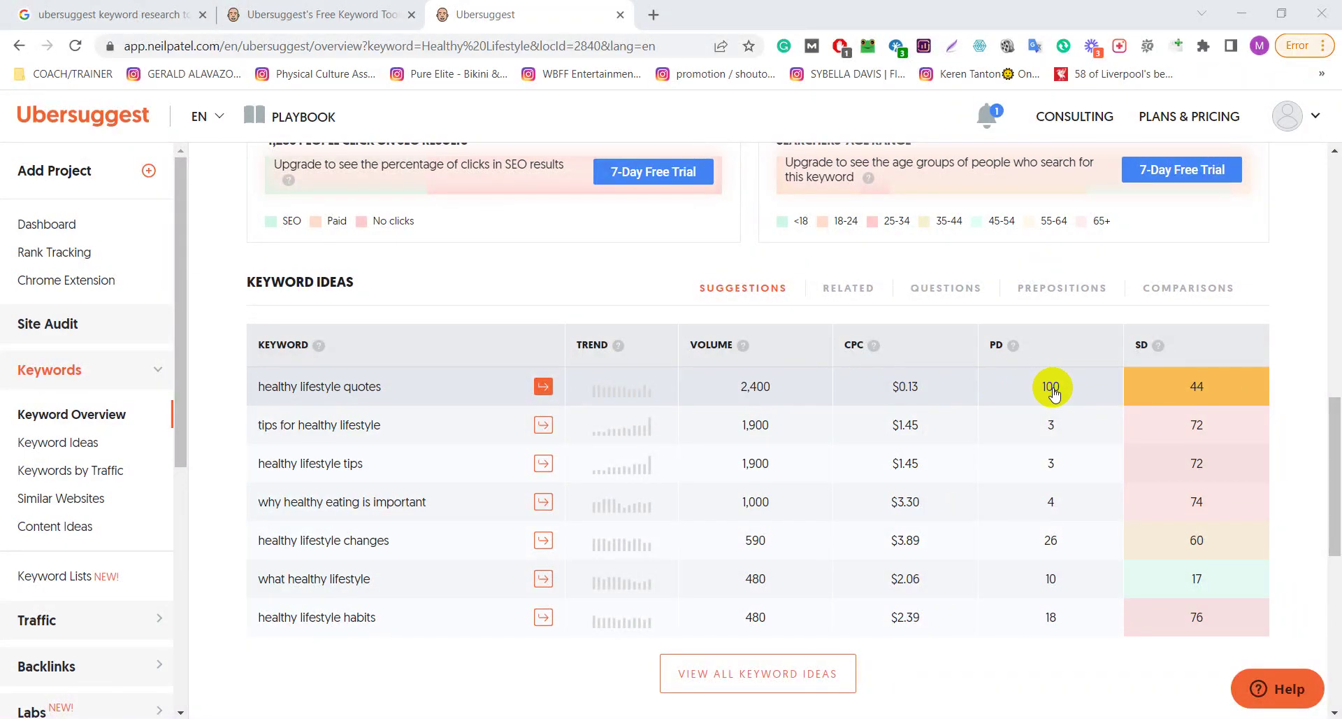
scroll(1054, 393, up, 8)
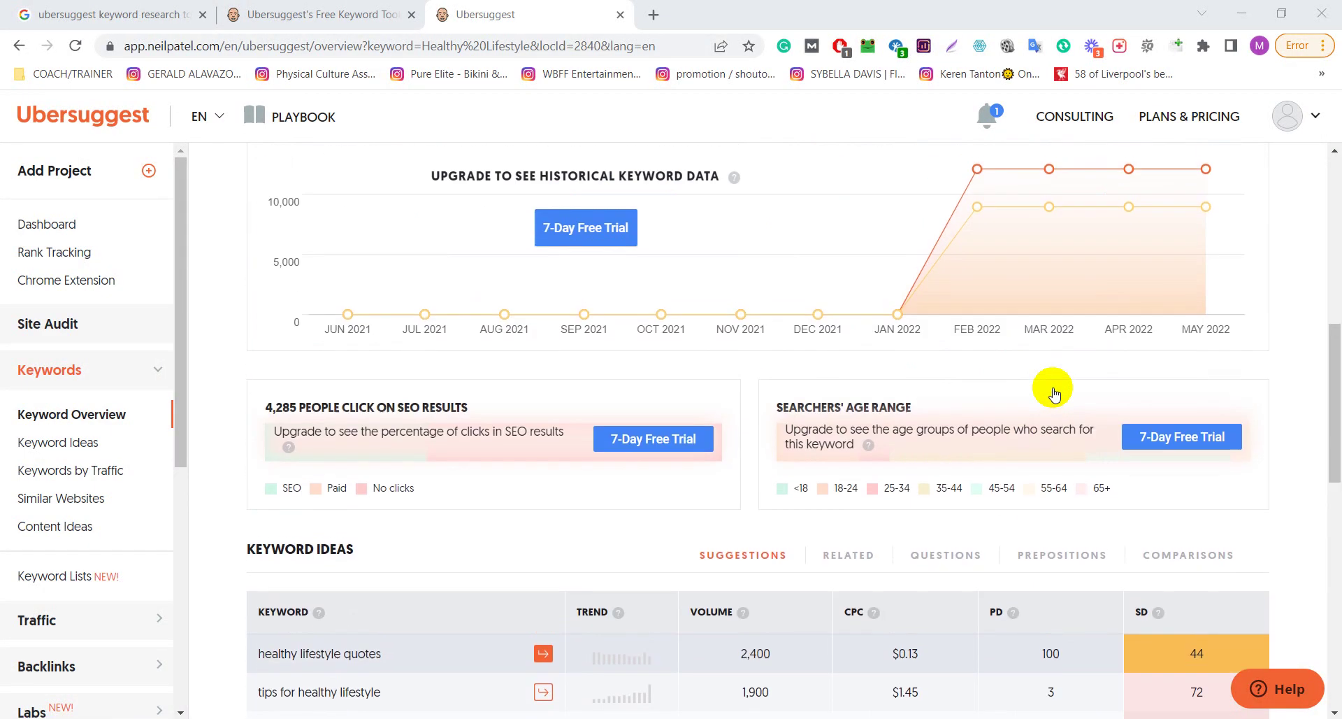
scroll(1054, 393, up, 3)
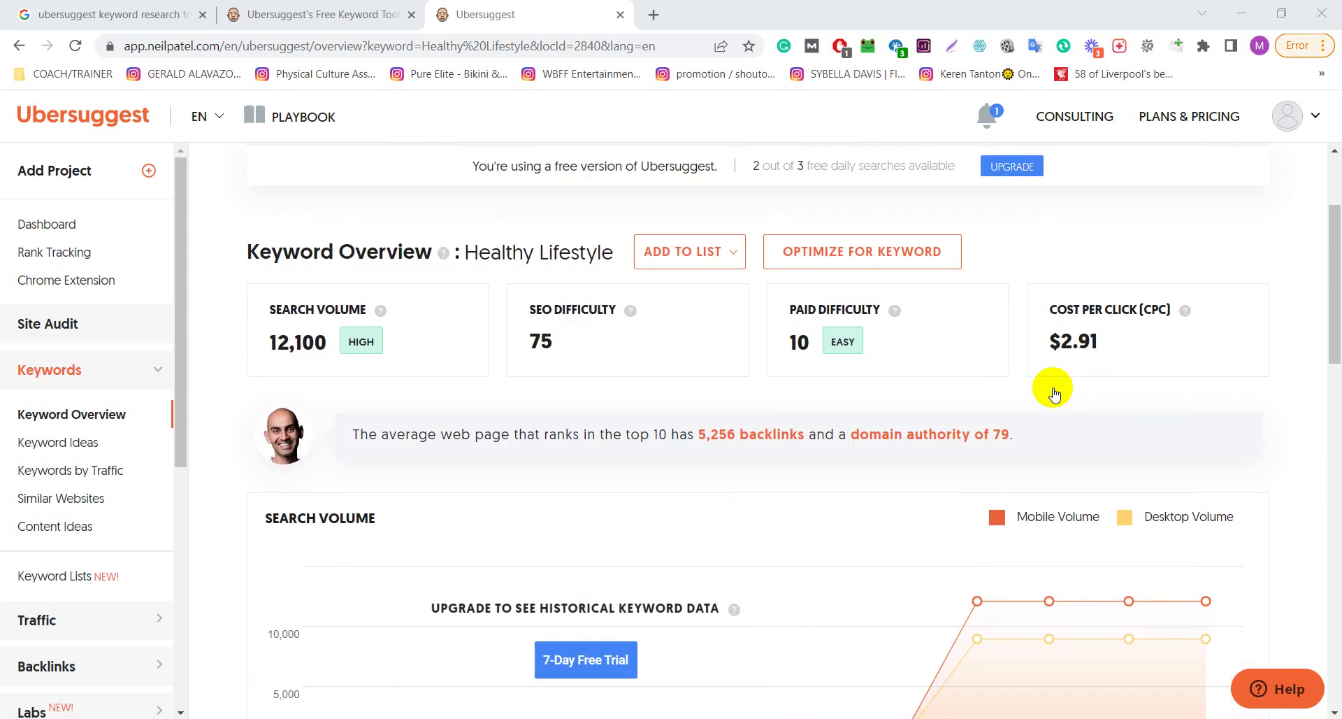
scroll(1054, 393, down, 6)
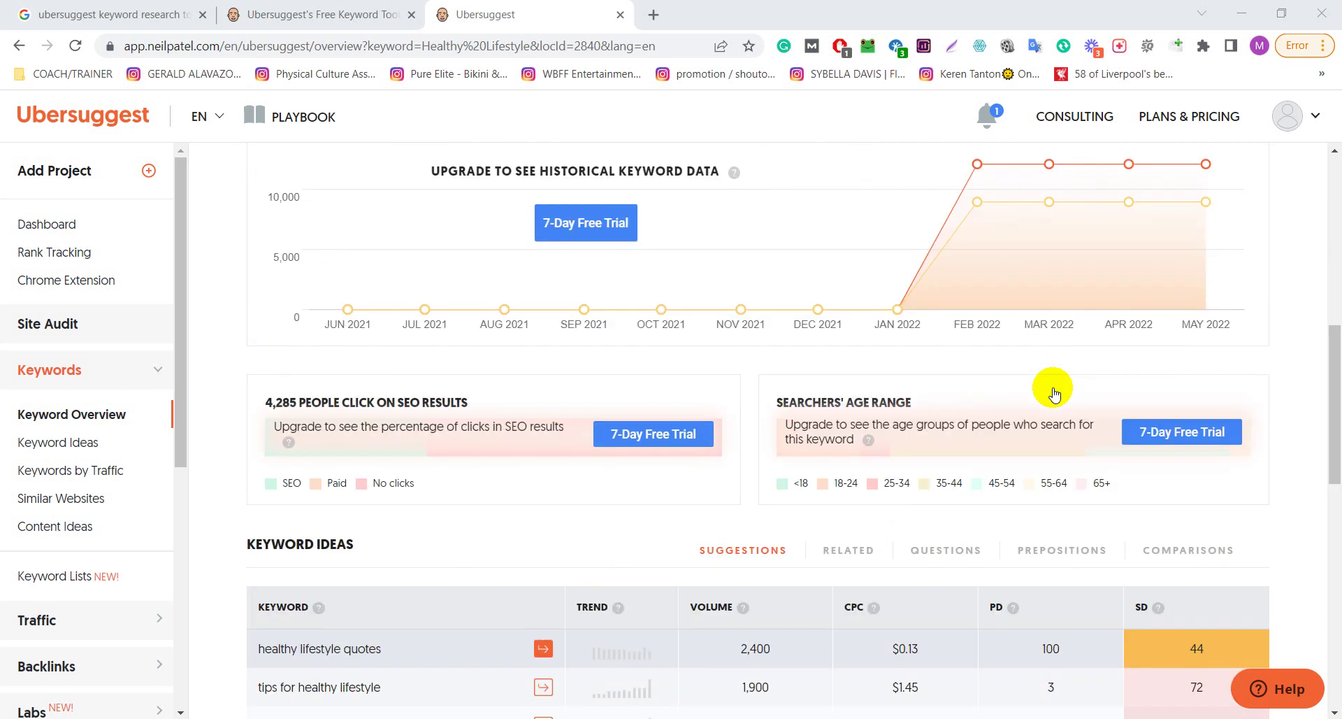
scroll(1066, 635, up, 5)
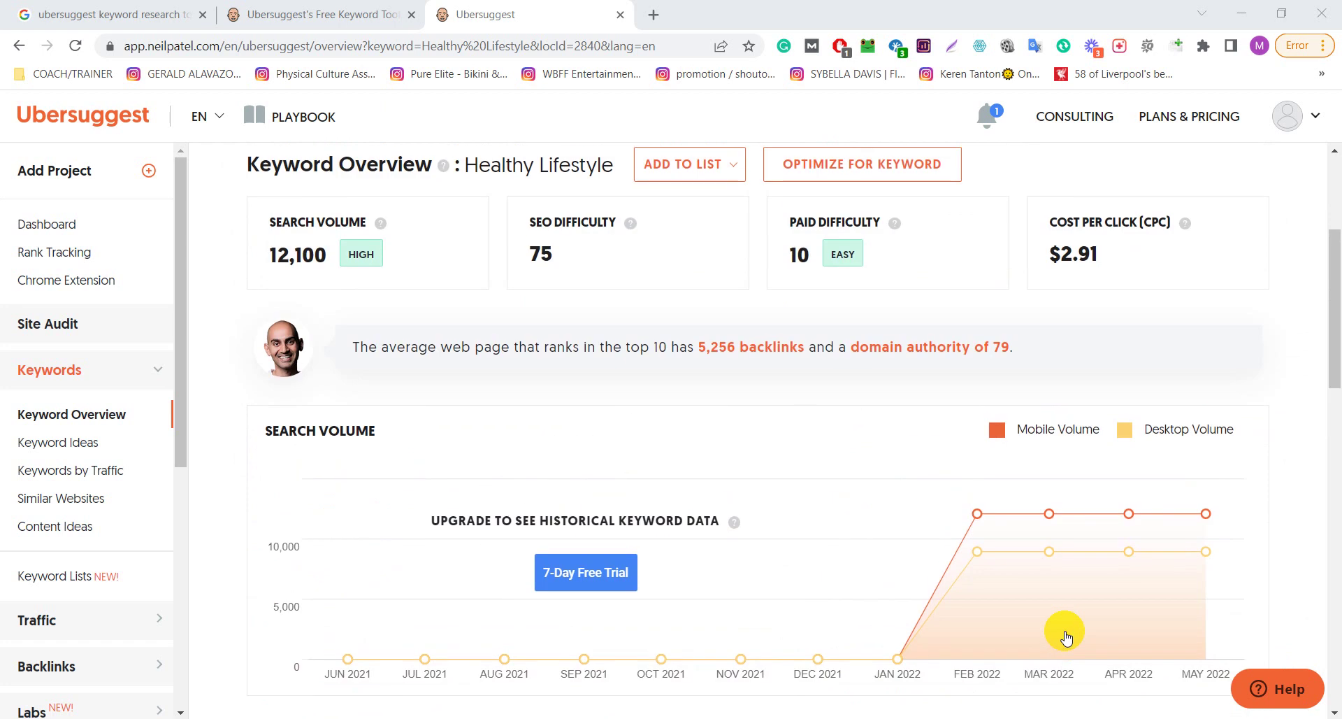
scroll(1066, 635, down, 4)
scroll(1066, 635, down, 1)
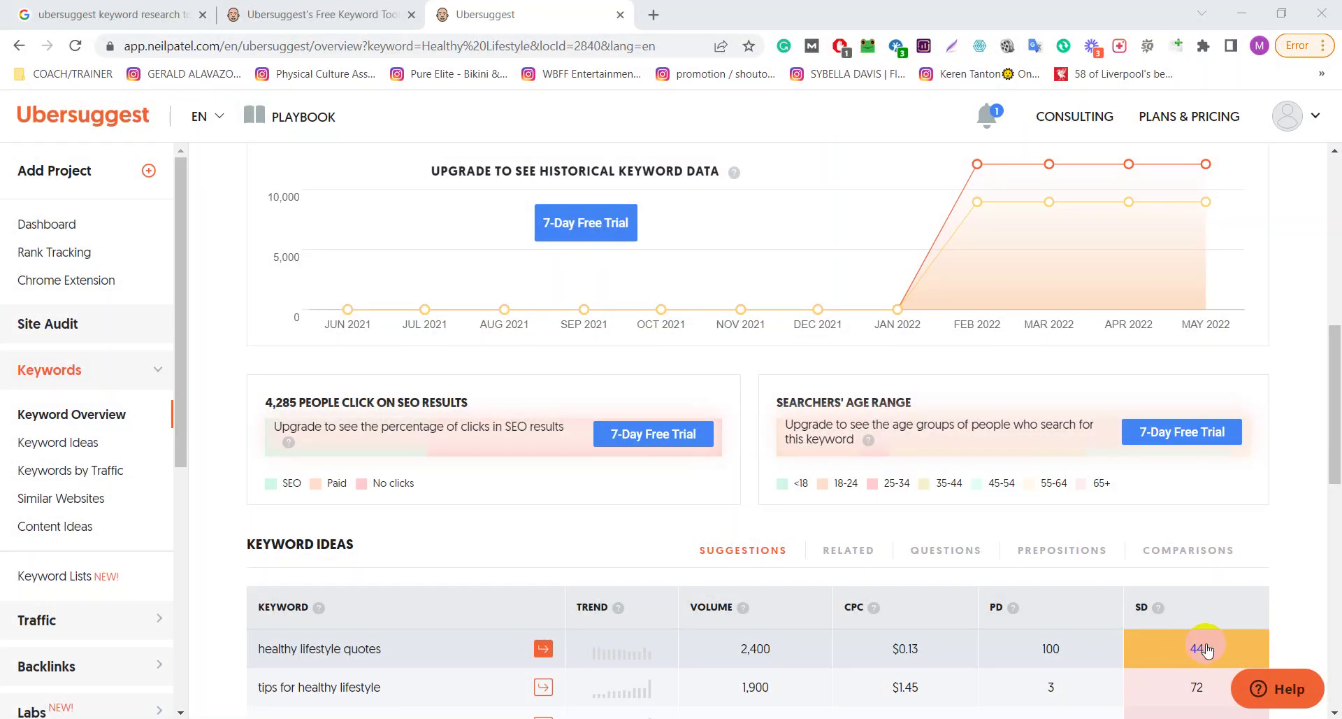
scroll(1311, 577, down, 2)
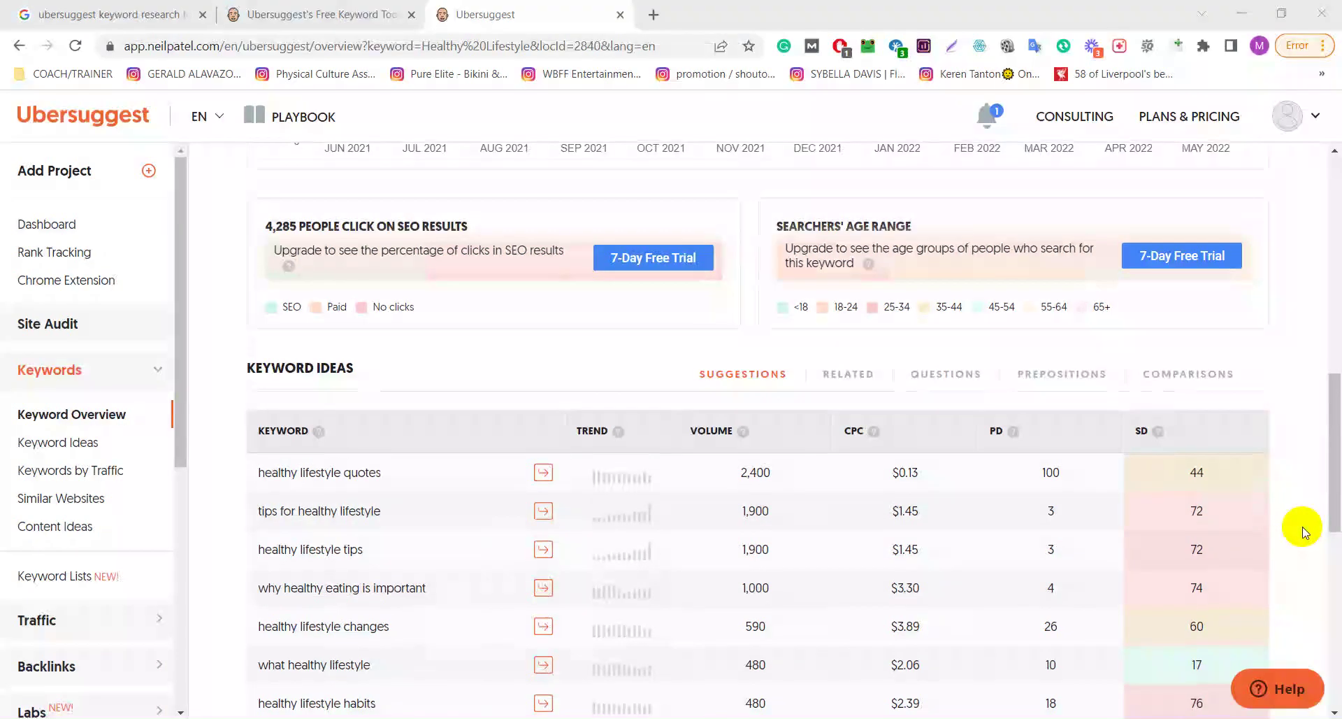
scroll(1303, 524, down, 3)
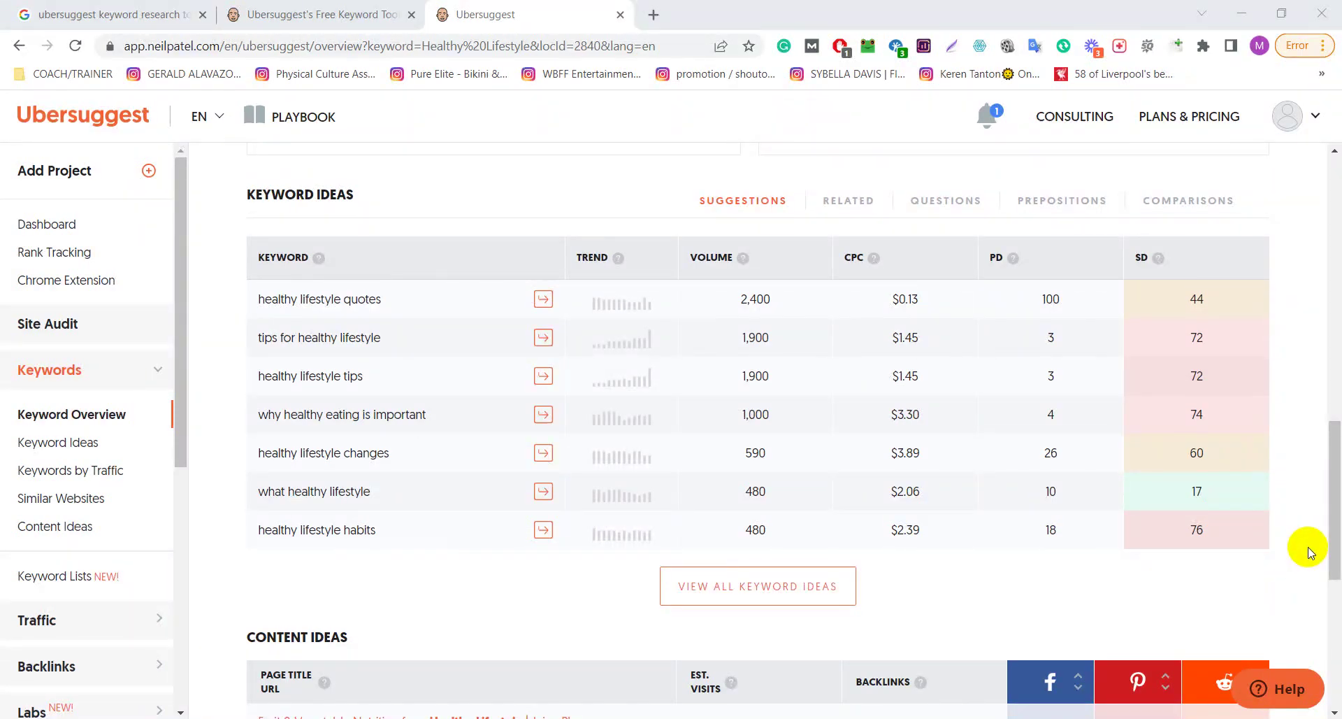
- Review the content ideas table for estimated visits, backlinks and Facebook, Pinterest and Reddit shares
scroll(1307, 546, down, 3)
scroll(1307, 552, down, 4)
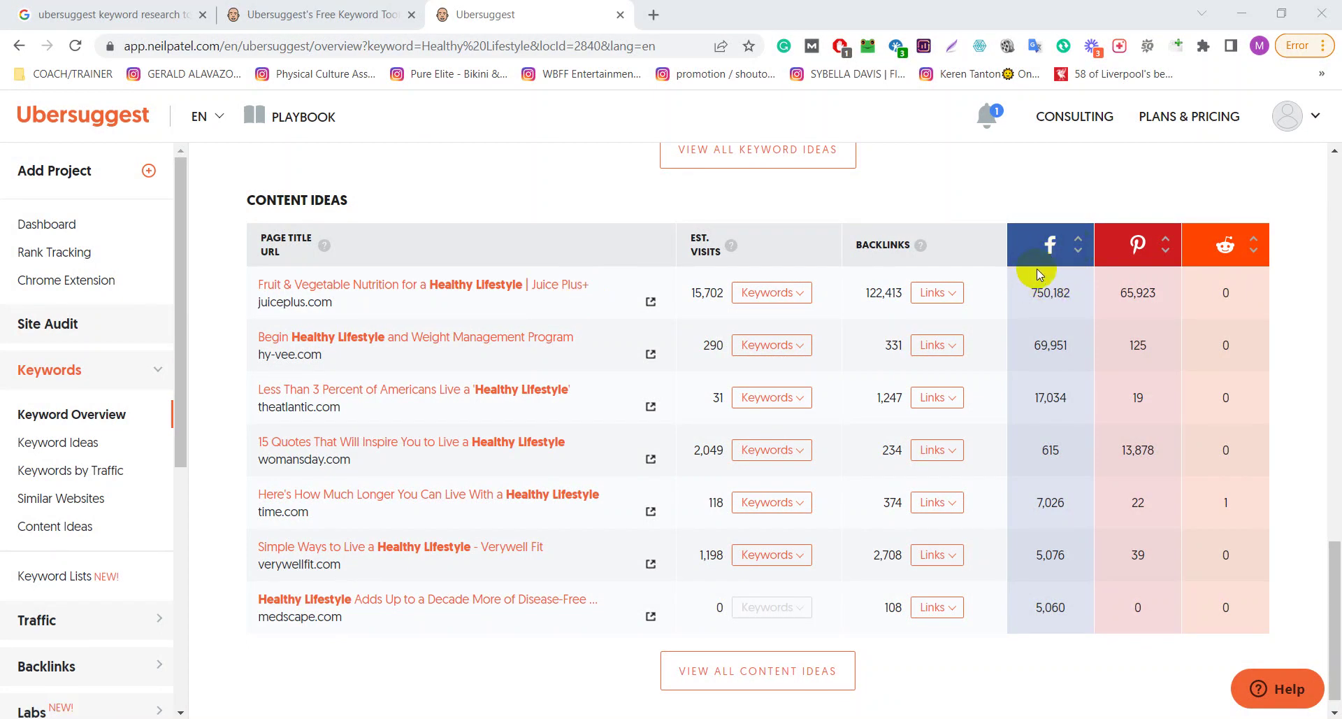
click(1096, 249)
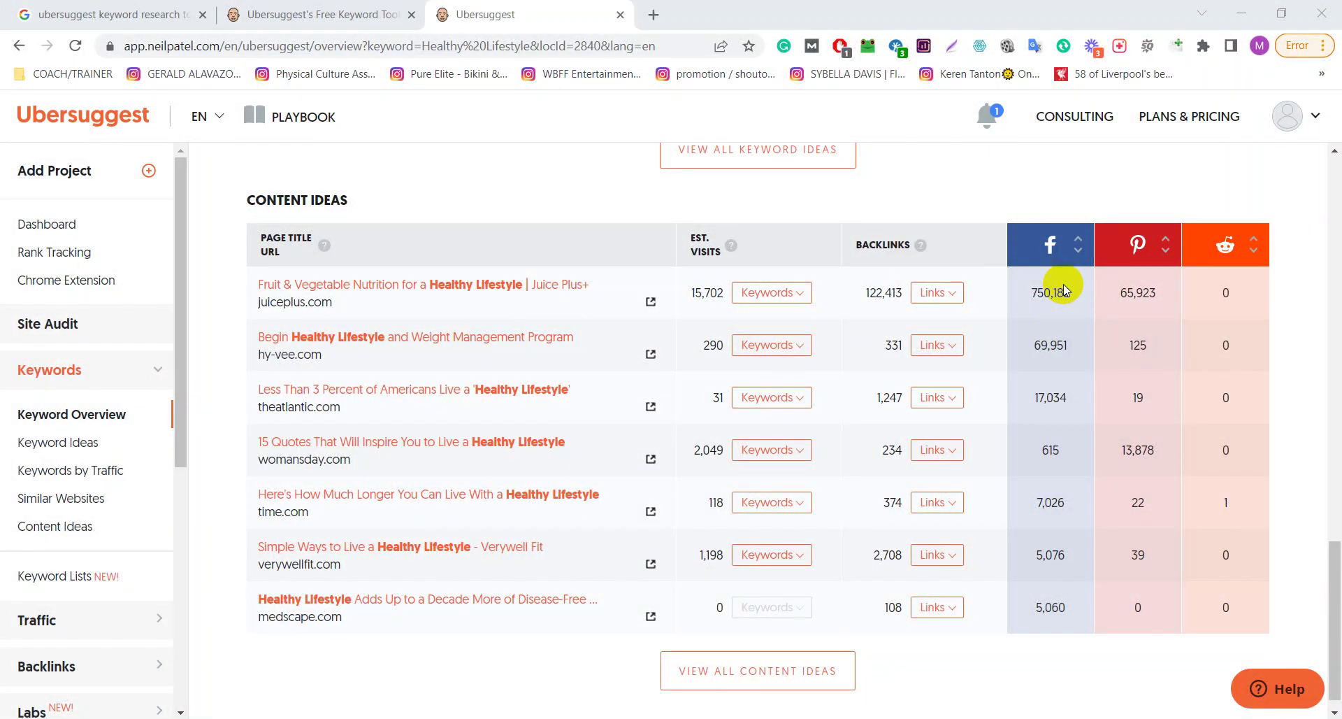
scroll(1063, 284, down, 1)
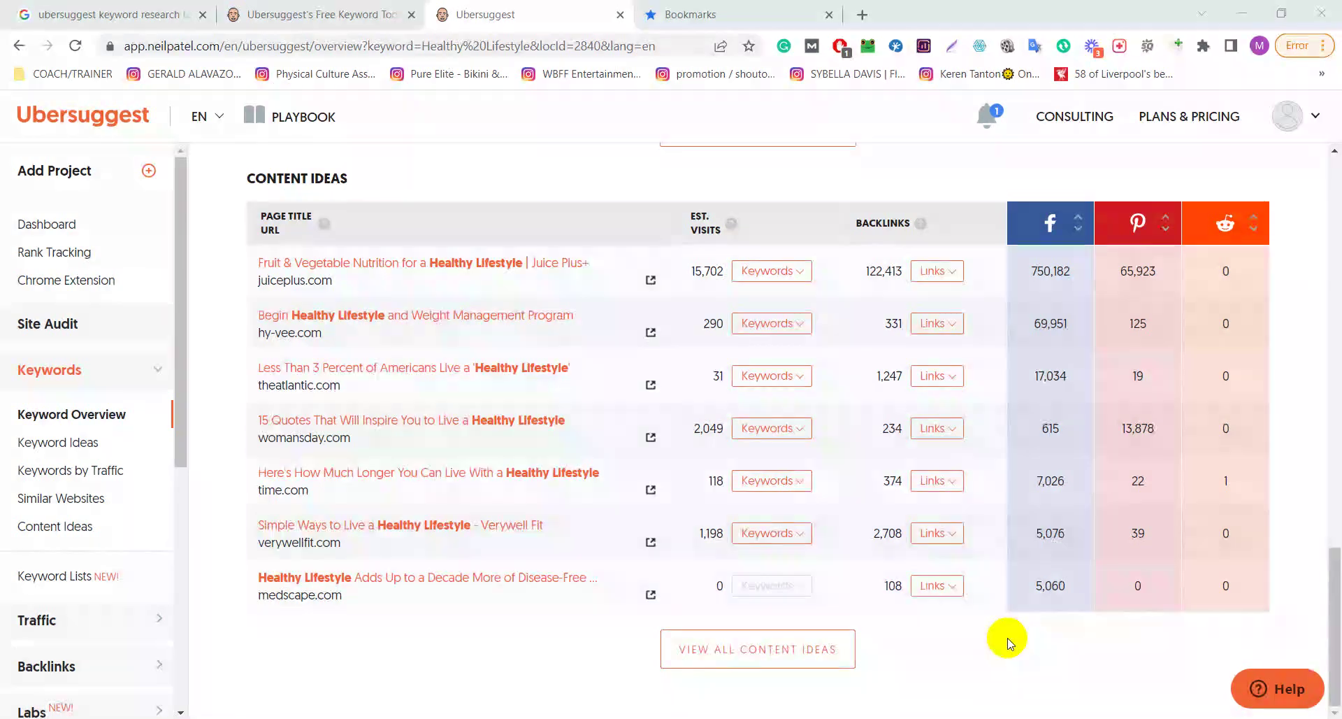
scroll(1008, 637, up, 4)
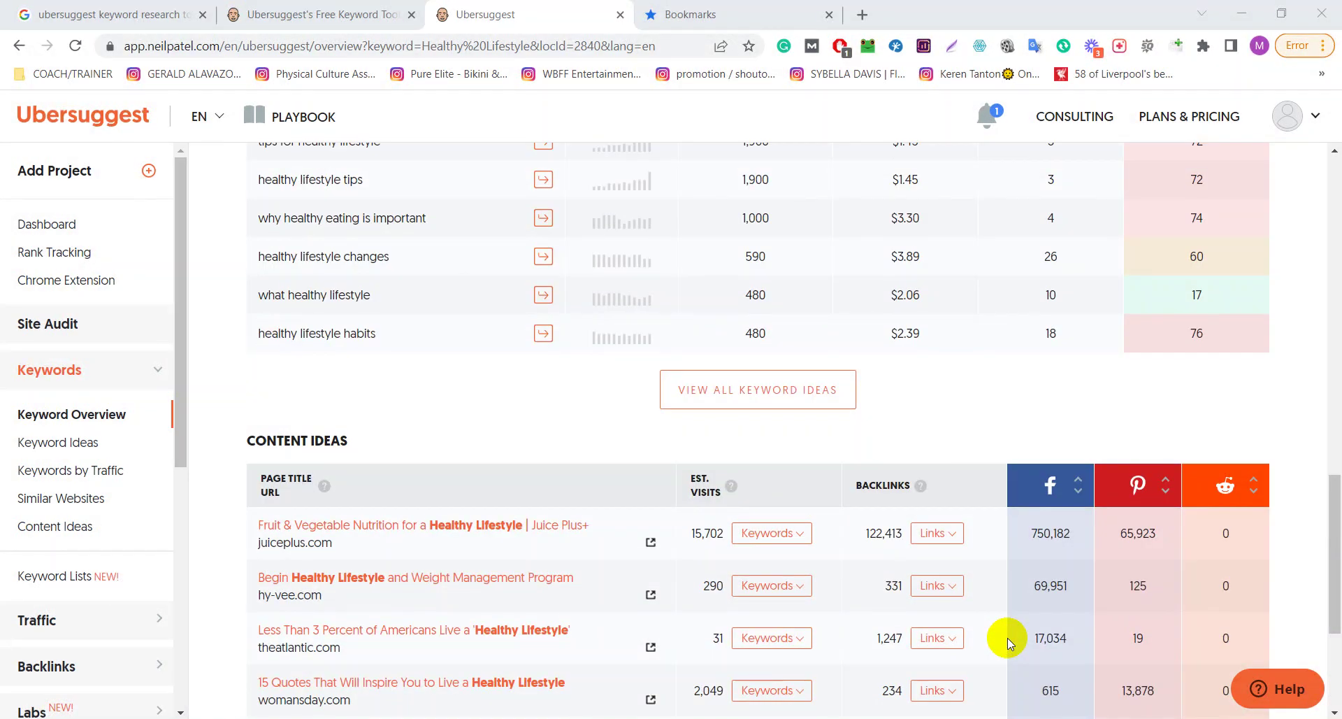
scroll(1010, 578, down, 4)
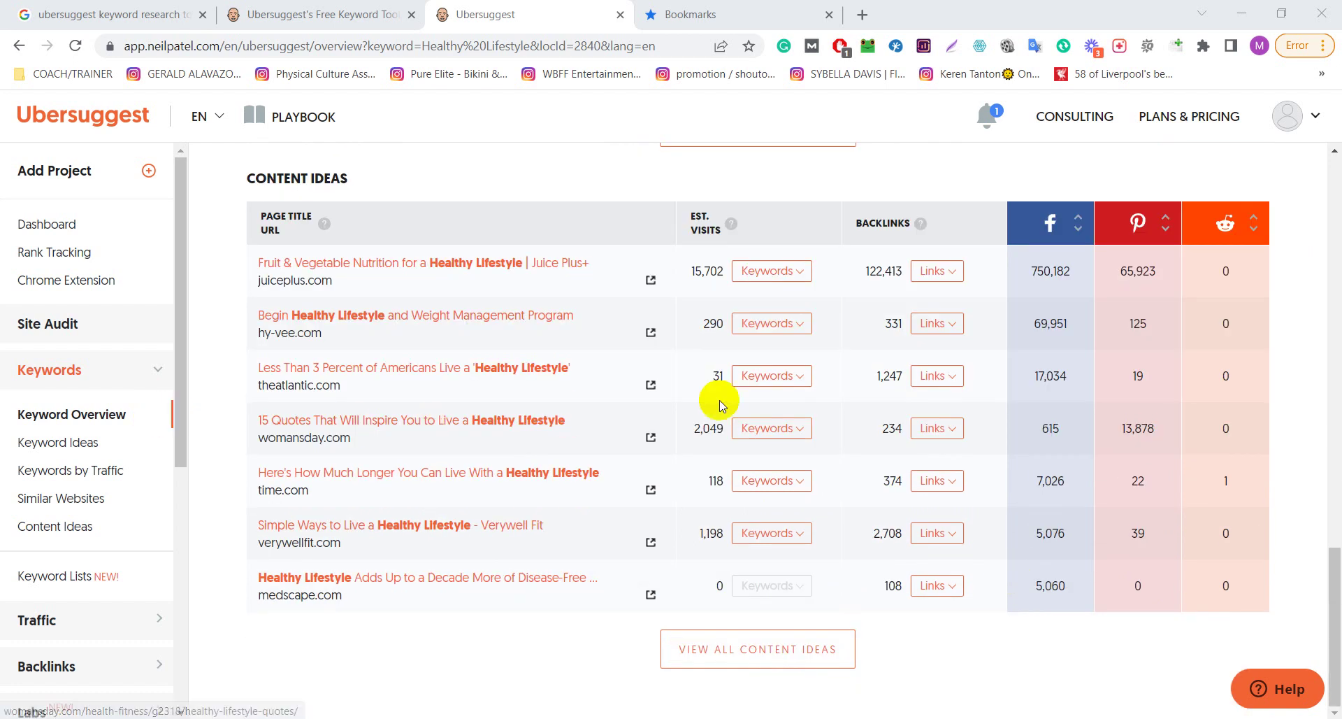
- Open the Keyword Ideas page for healthy lifestyle and look through its full list of suggestions
click(46, 442)
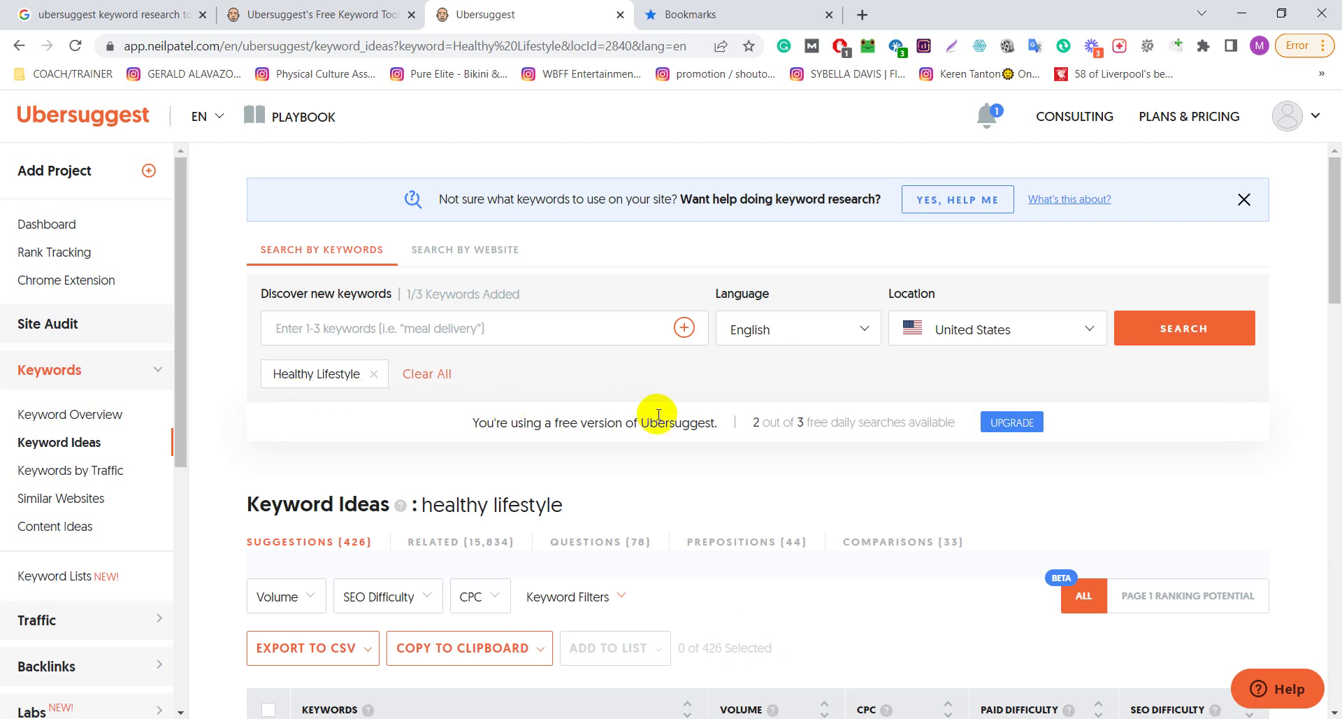
scroll(656, 413, down, 4)
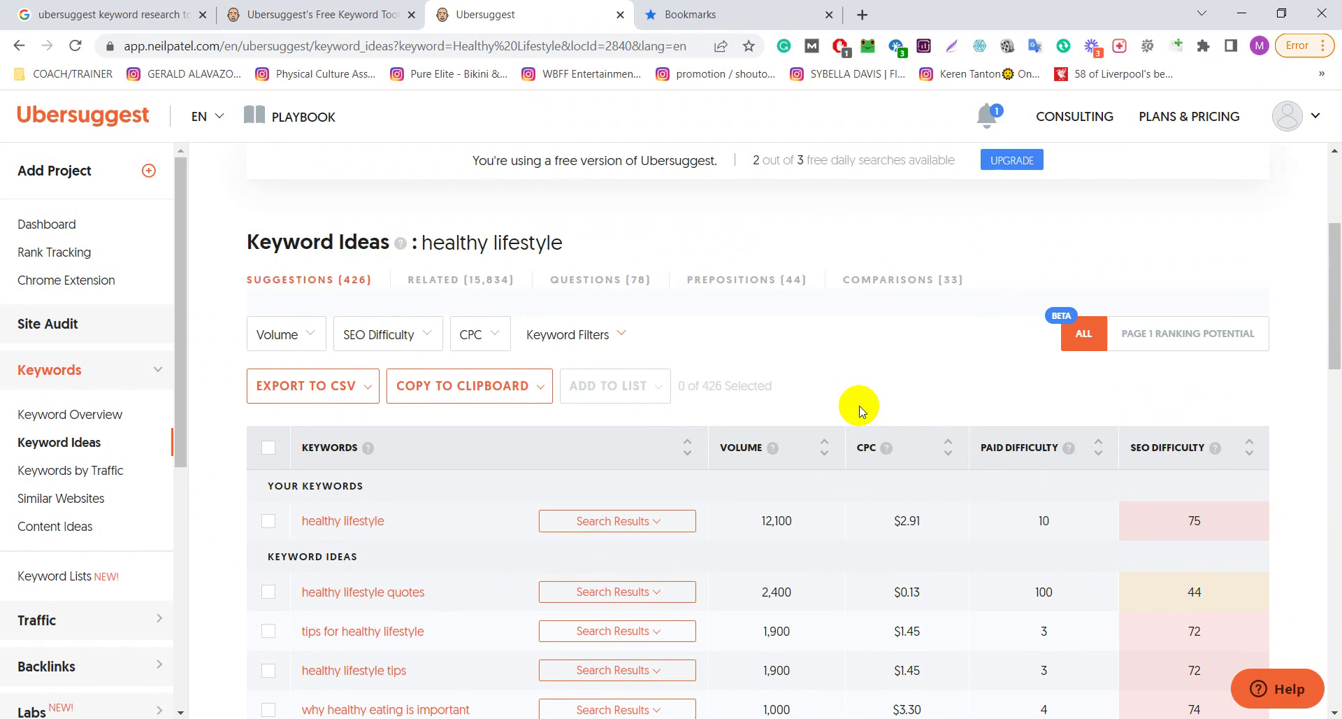
scroll(860, 409, down, 4)
scroll(934, 477, up, 4)
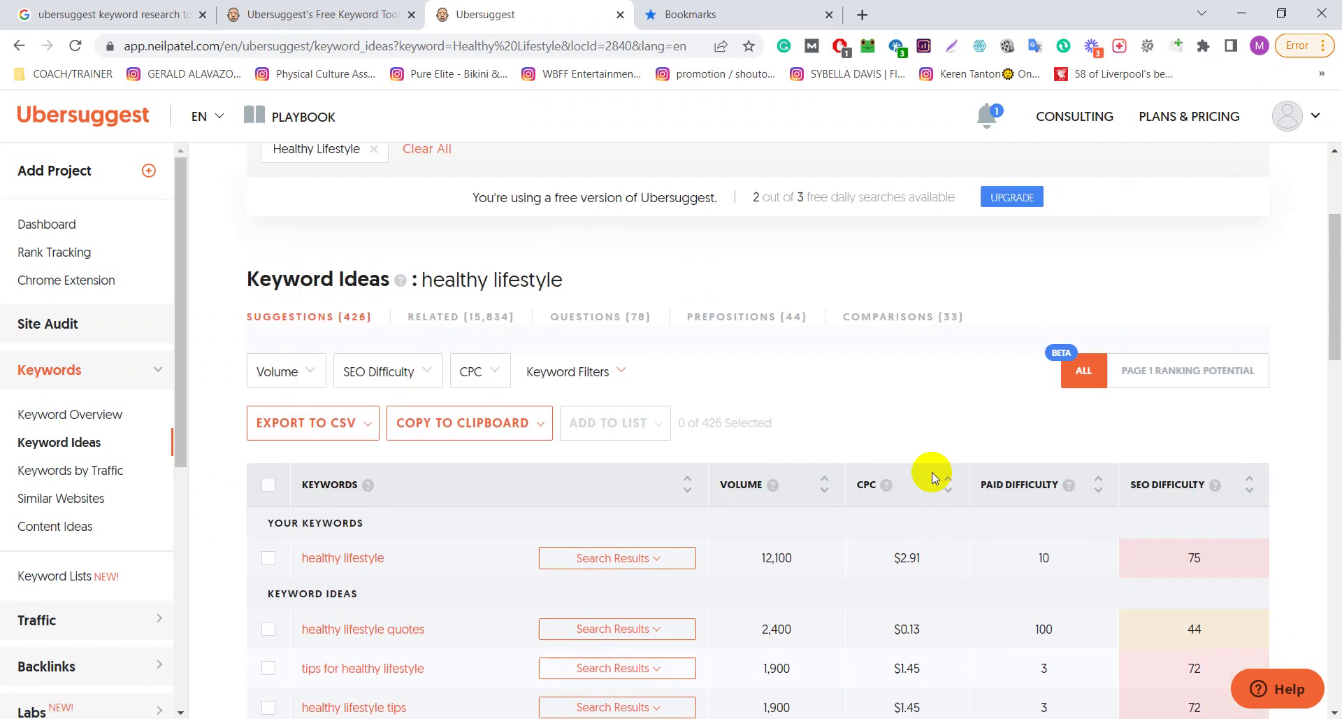
click(1334, 481)
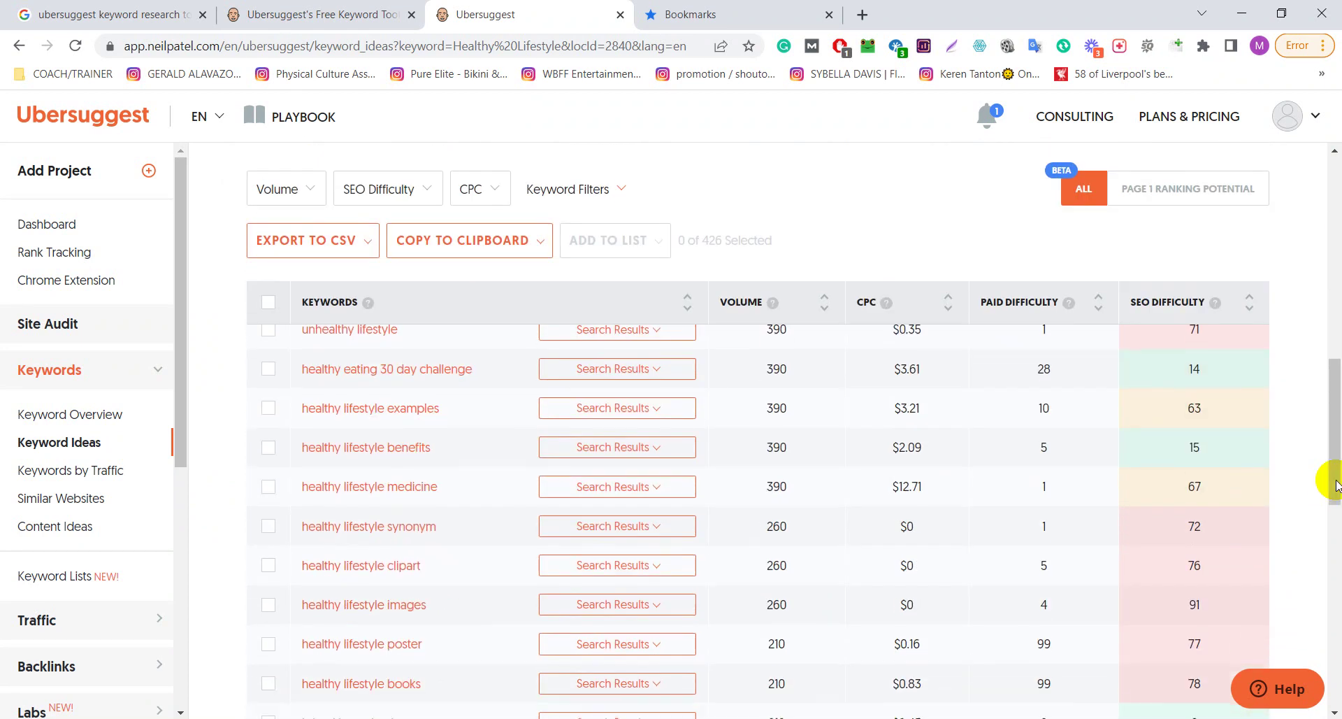
scroll(1335, 484, down, 6)
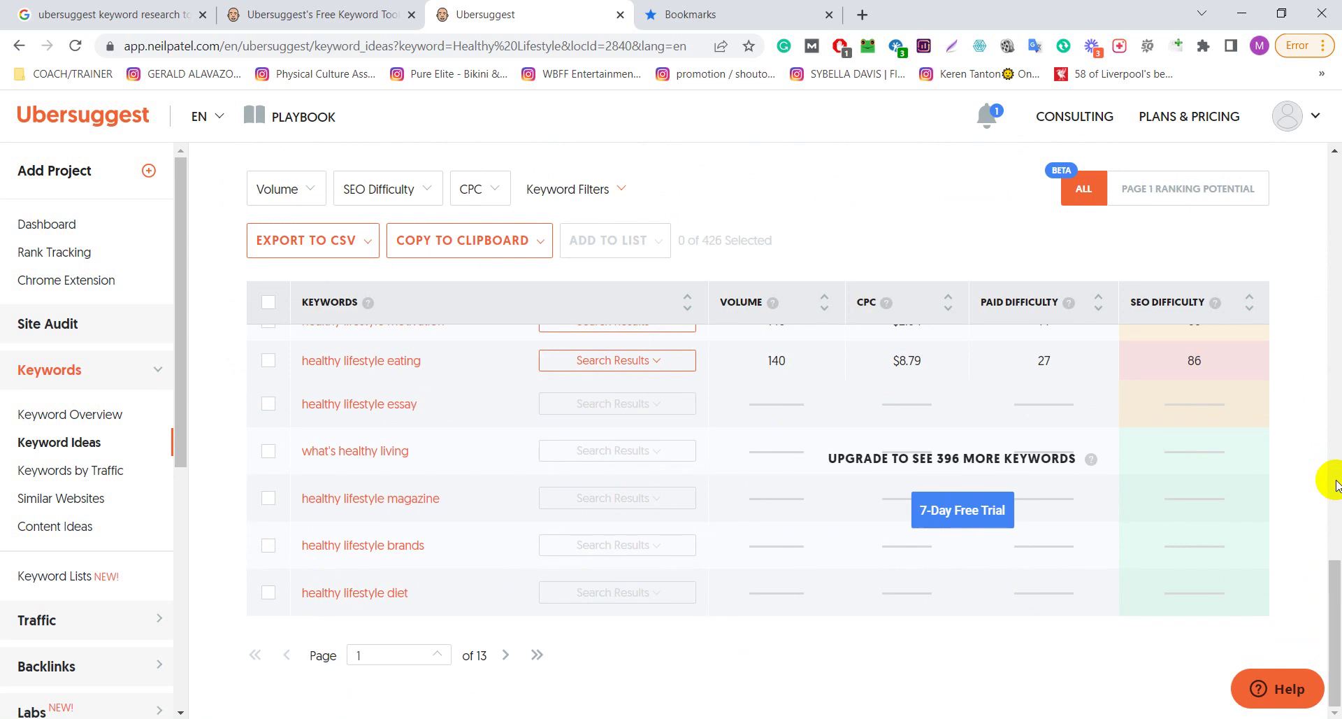
scroll(1335, 485, up, 10)
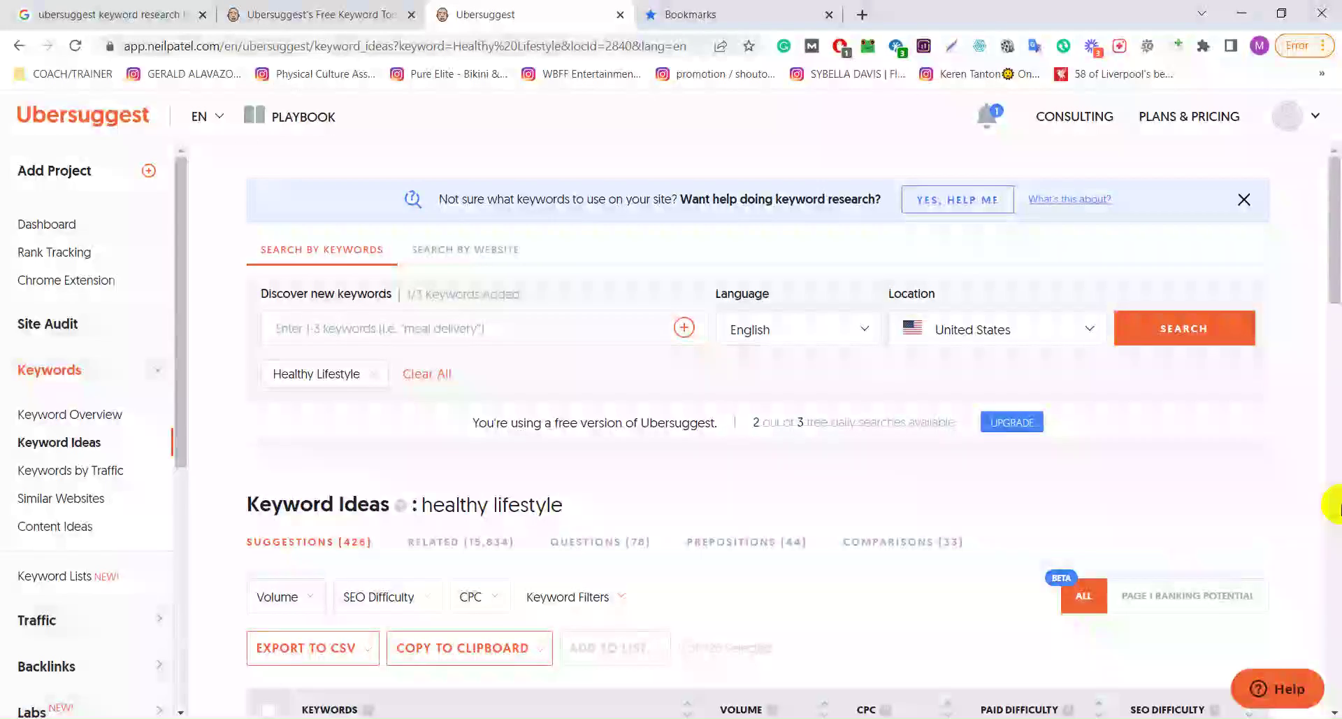
- Filter the healthy lifestyle keyword suggestions to the easy SEO difficulty range of 0 - 35 and review the filtered list
scroll(1339, 509, down, 2)
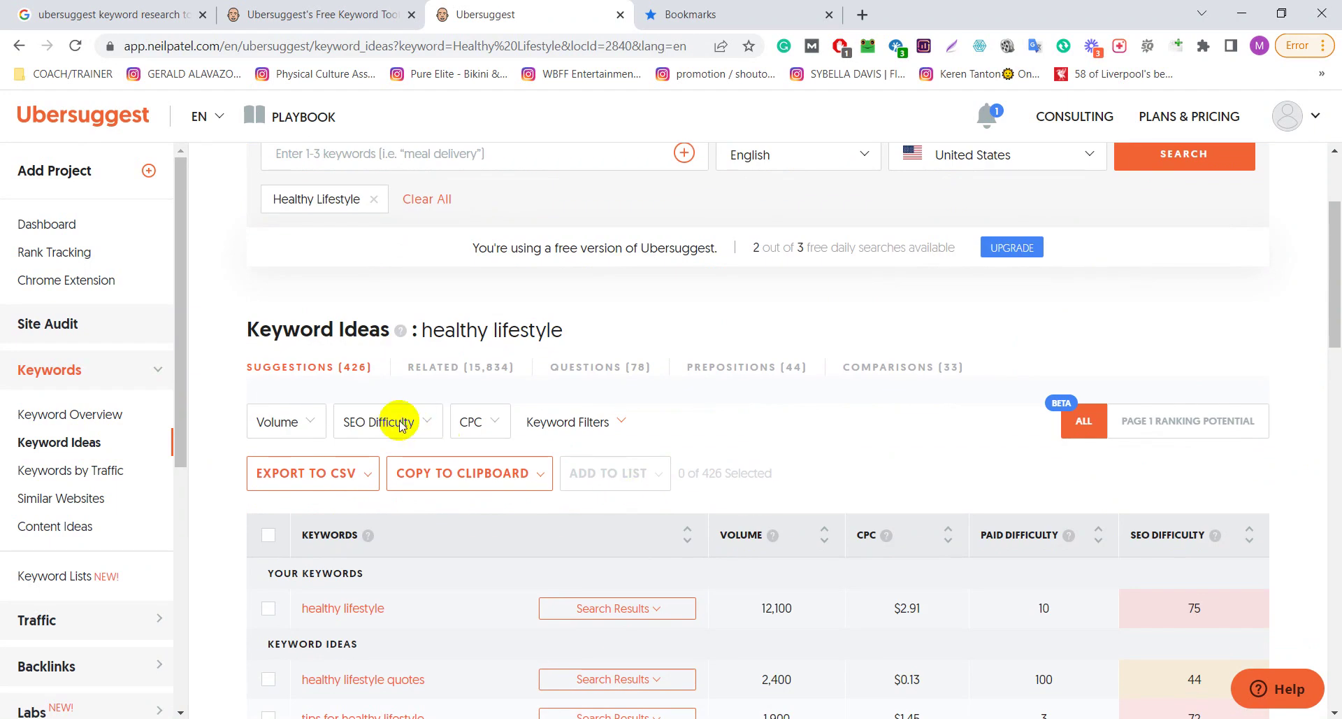
click(428, 421)
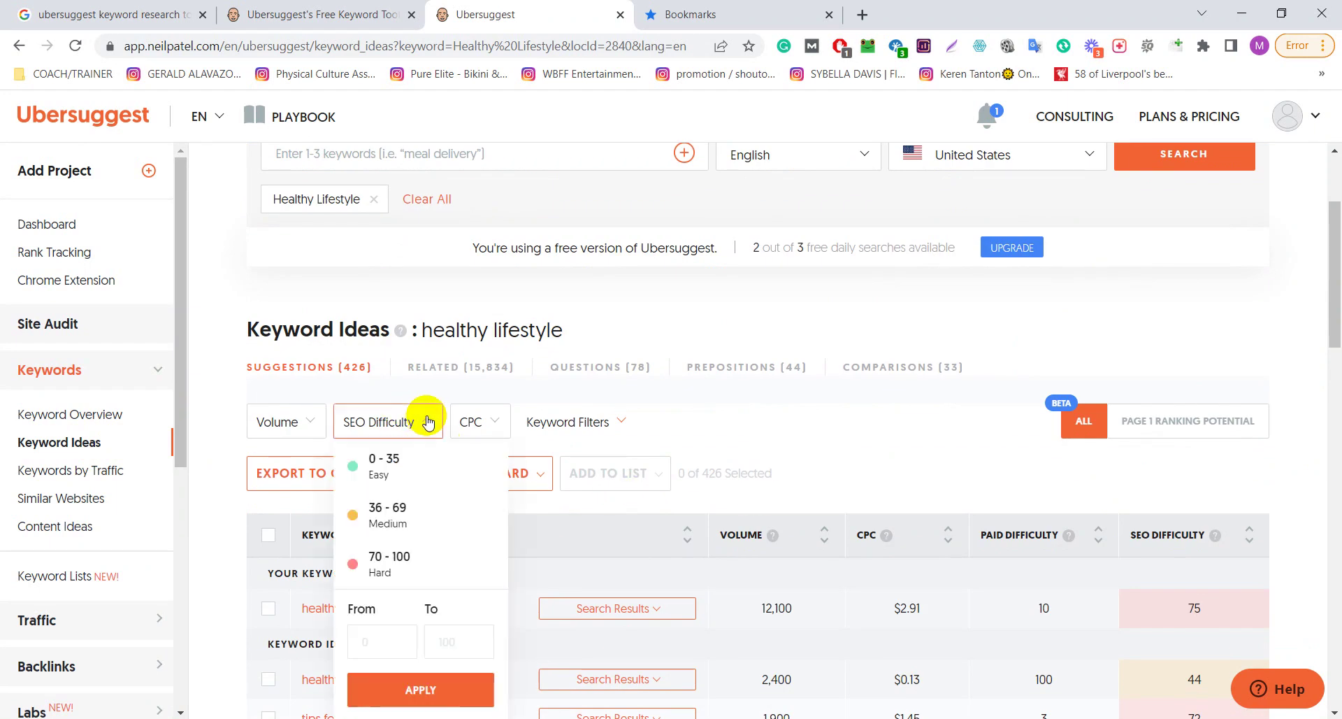
click(409, 476)
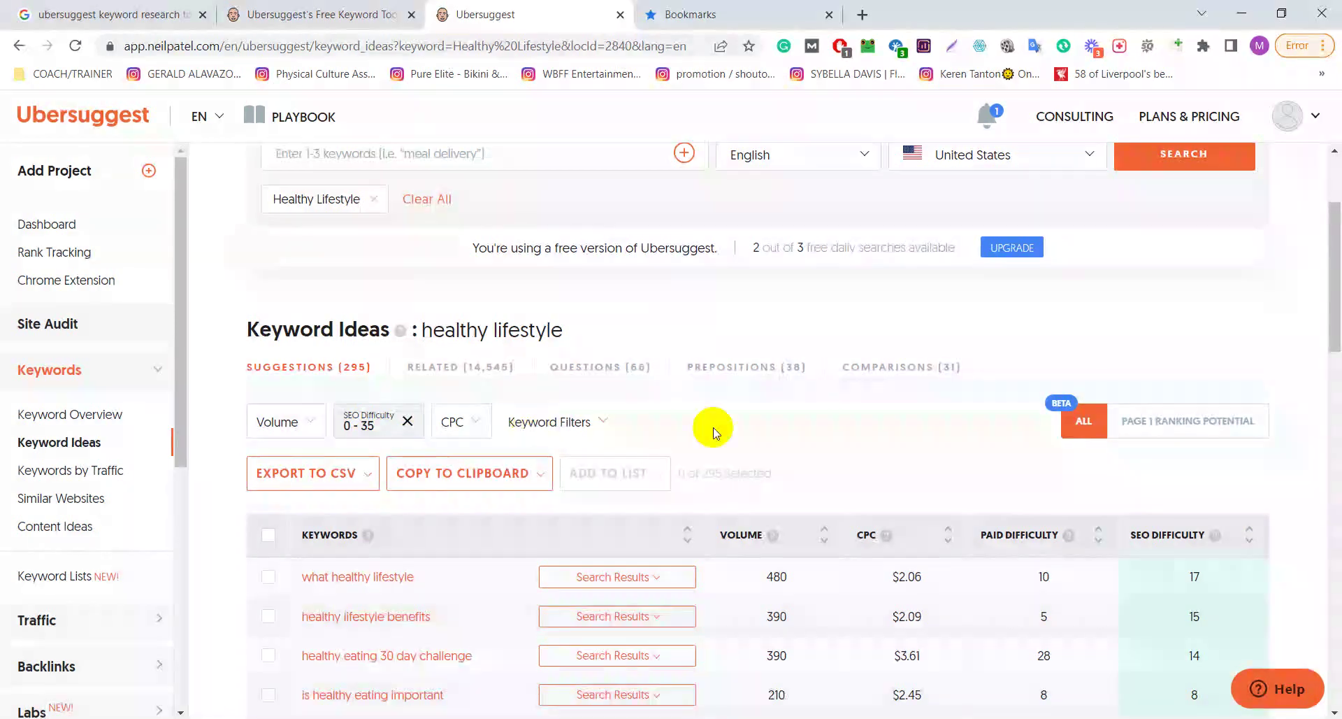
scroll(1322, 534, down, 3)
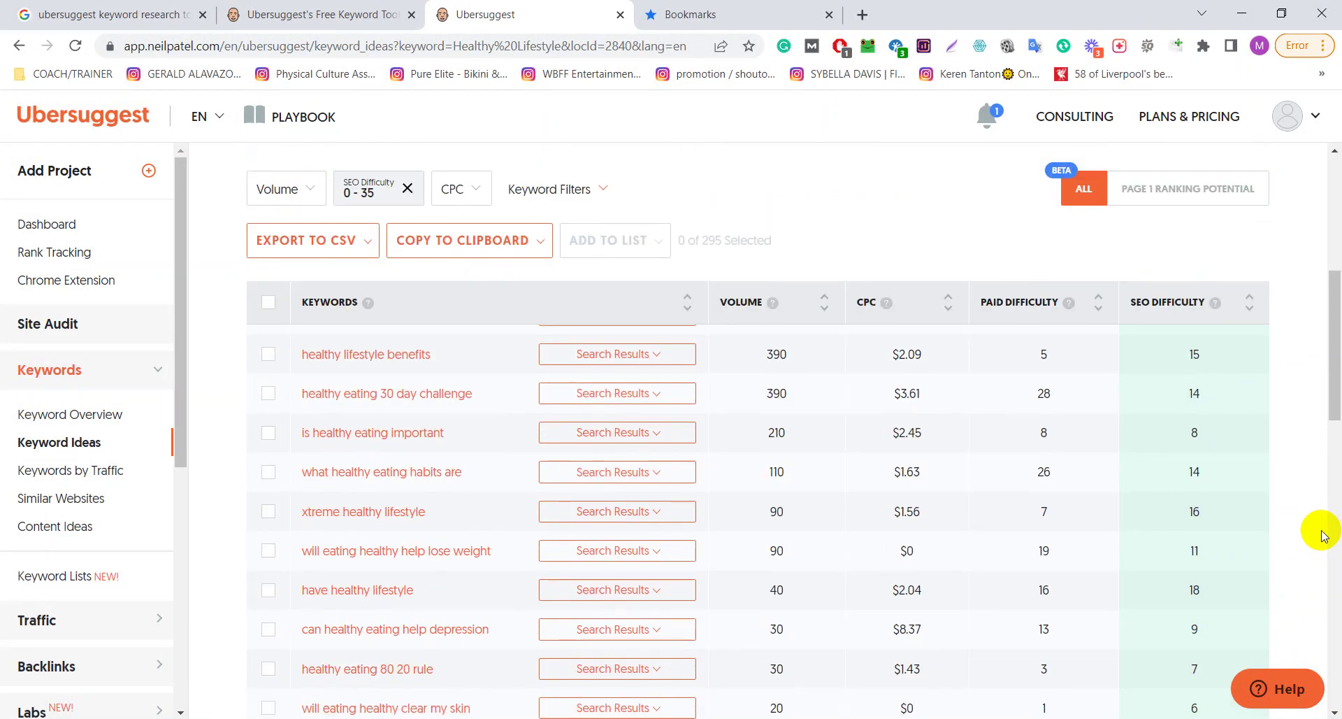
scroll(1321, 535, up, 2)
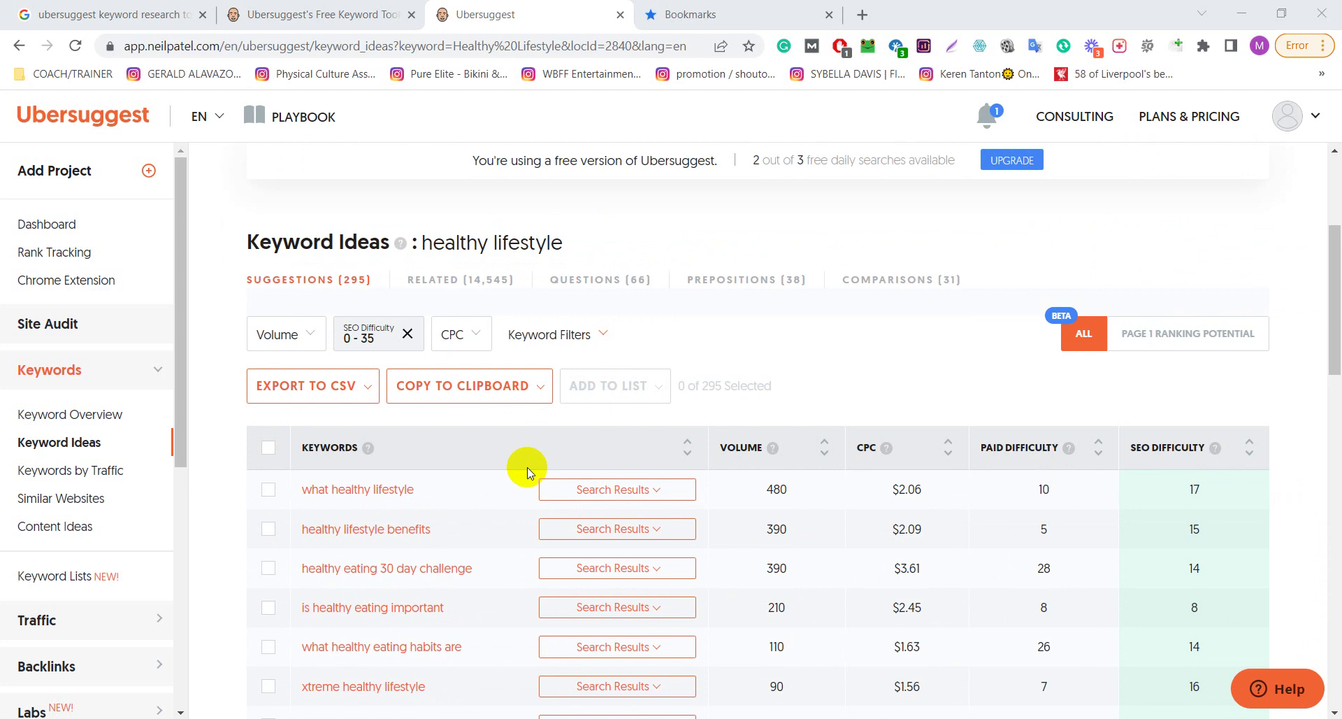
scroll(1110, 556, down, 2)
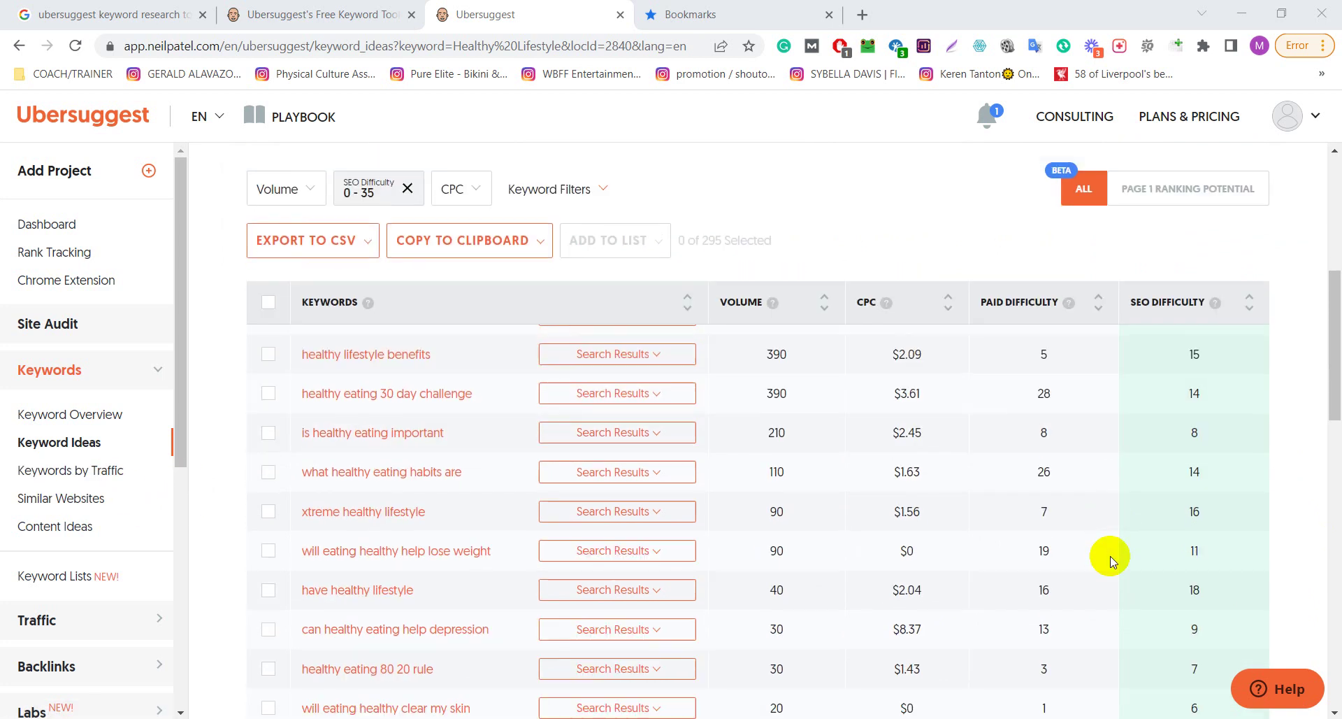
- Open the Keywords by Traffic page and read what it offers on traffic volume, trends and difficulty for a domain or URL
click(90, 475)
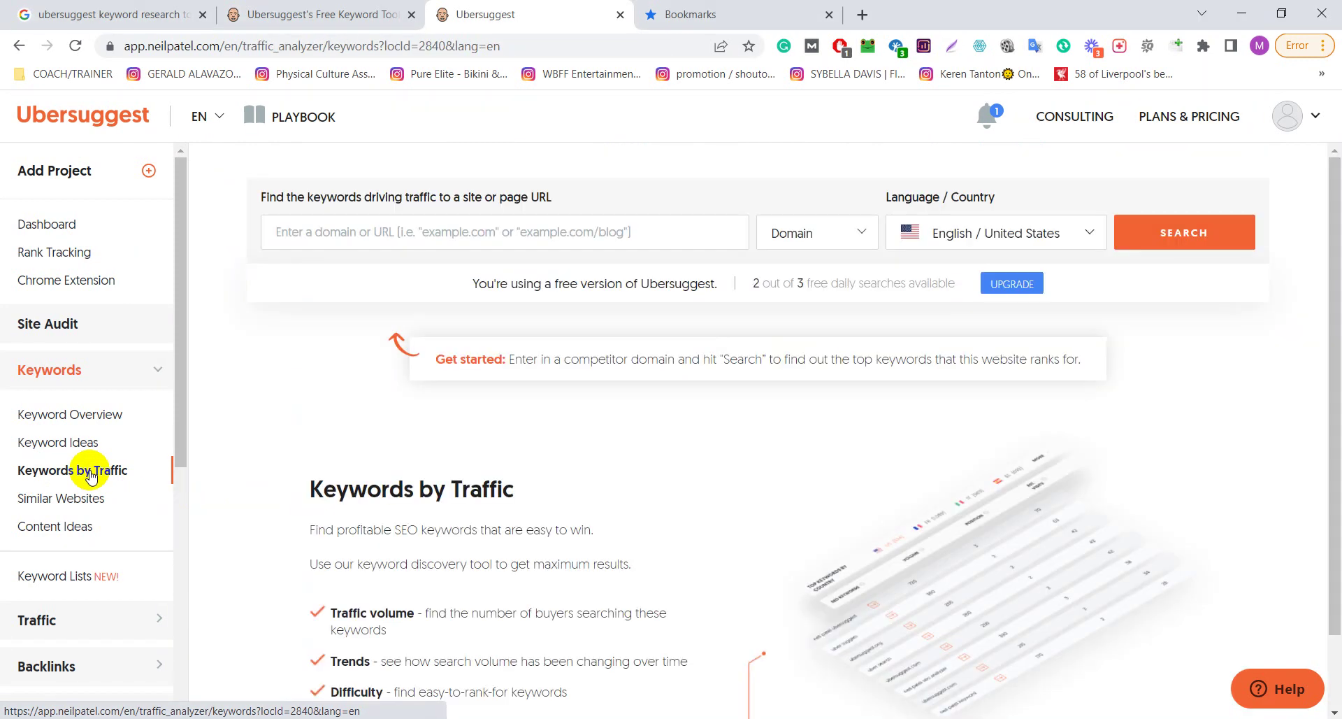
scroll(1097, 461, down, 1)
scroll(1098, 461, up, 1)
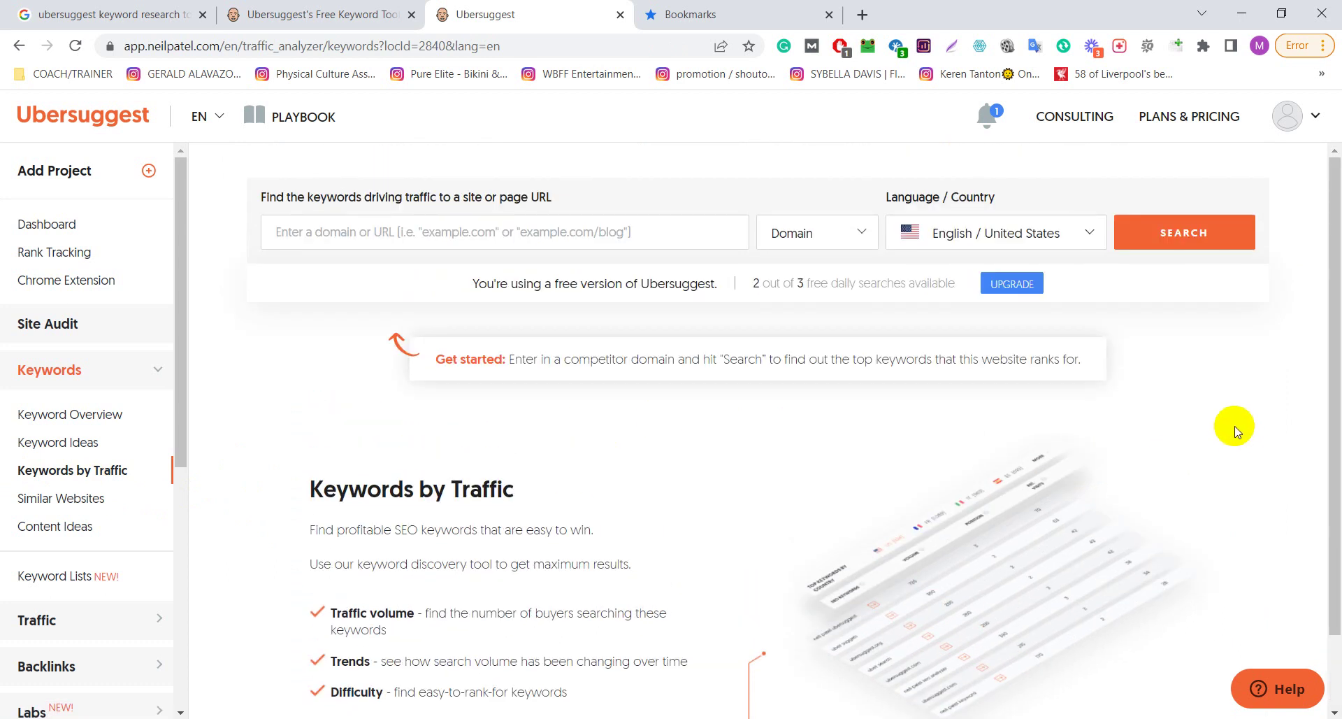
scroll(674, 496, down, 1)
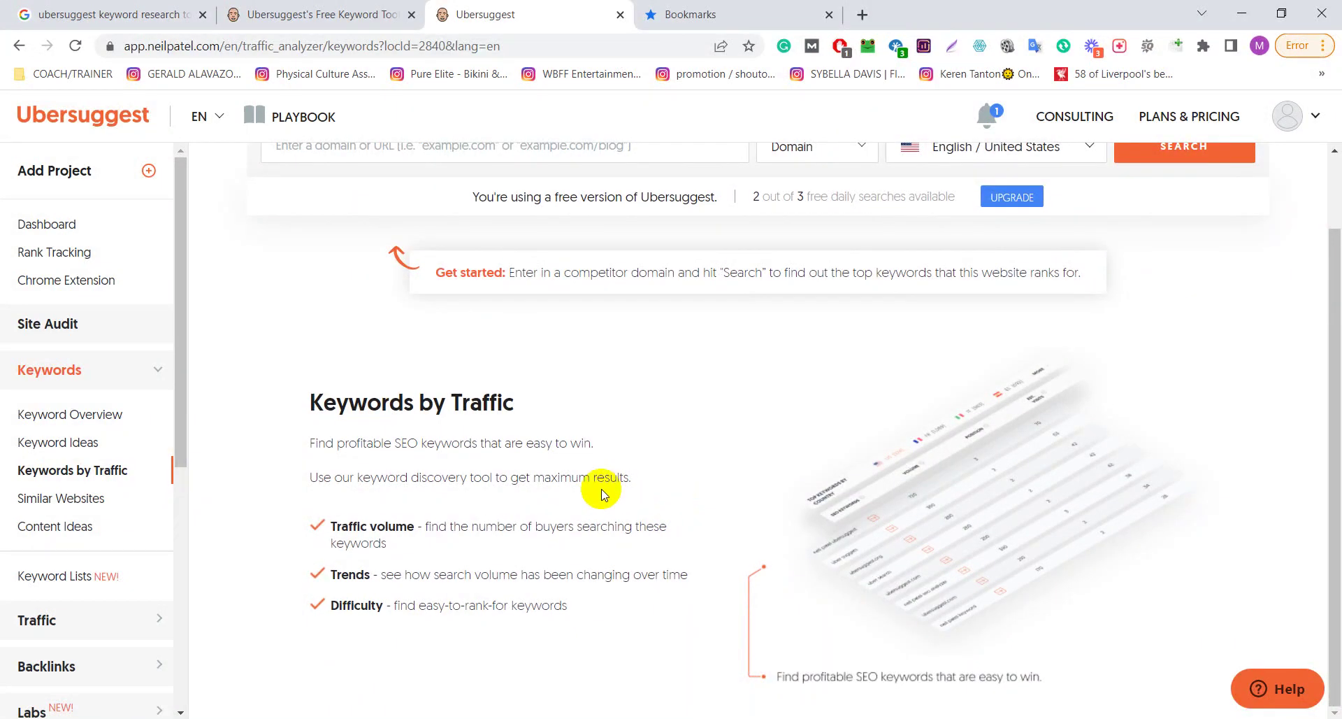
scroll(602, 490, up, 1)
scroll(1244, 531, down, 1)
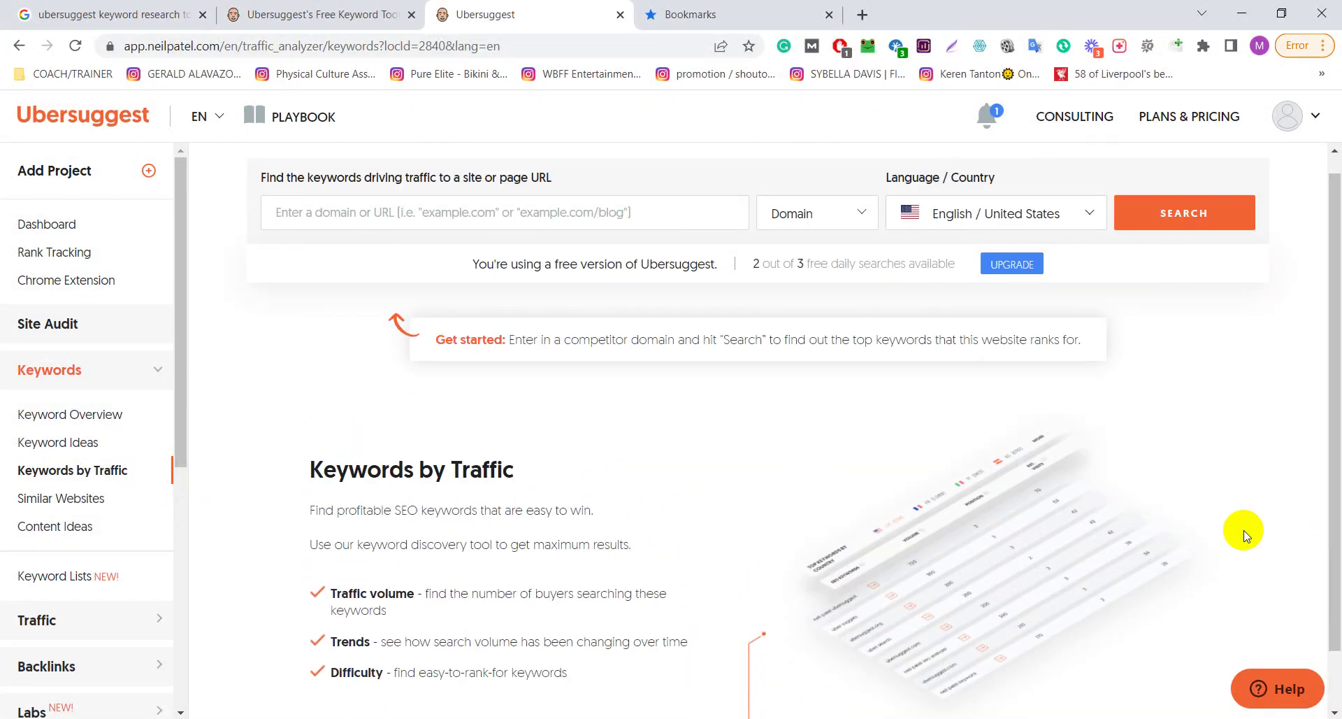
scroll(1243, 533, up, 1)
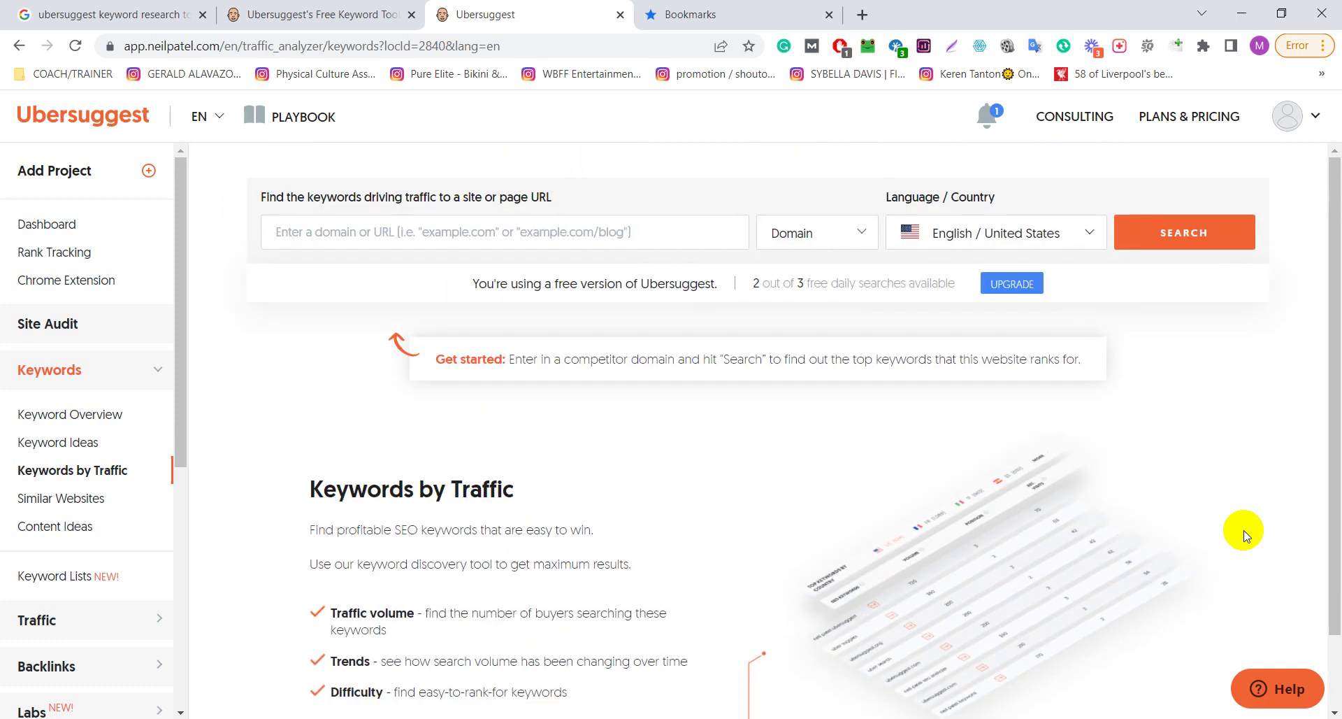
scroll(1243, 533, down, 1)
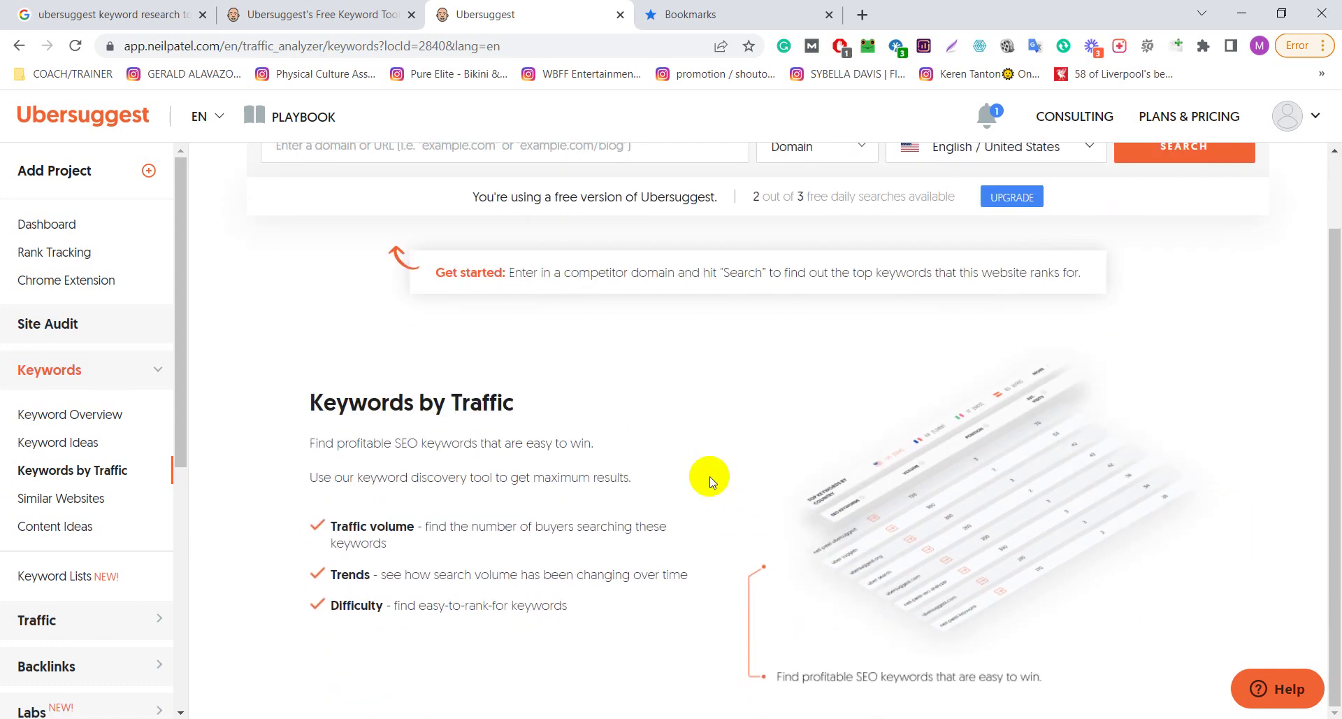
scroll(710, 481, up, 1)
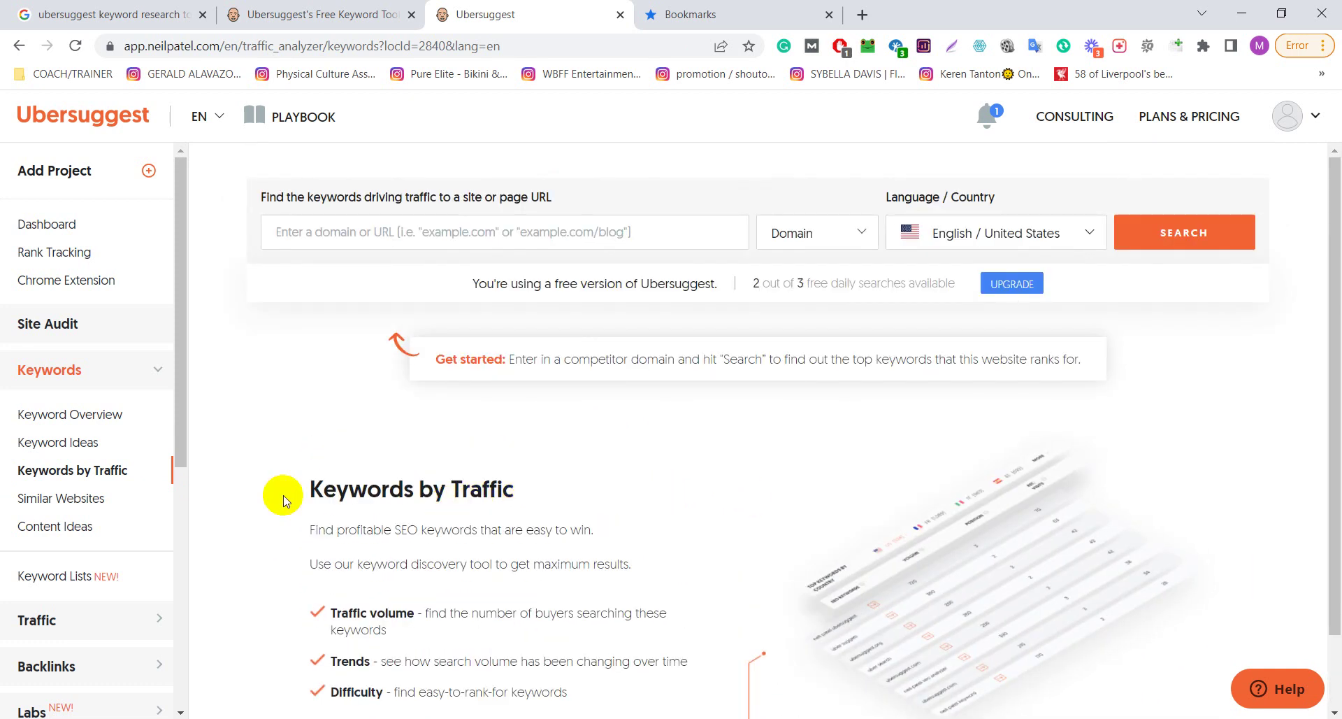
- Open the Similar Websites page and read its competitive analysis overview on common keywords, keywords gap and traffic over time
click(62, 501)
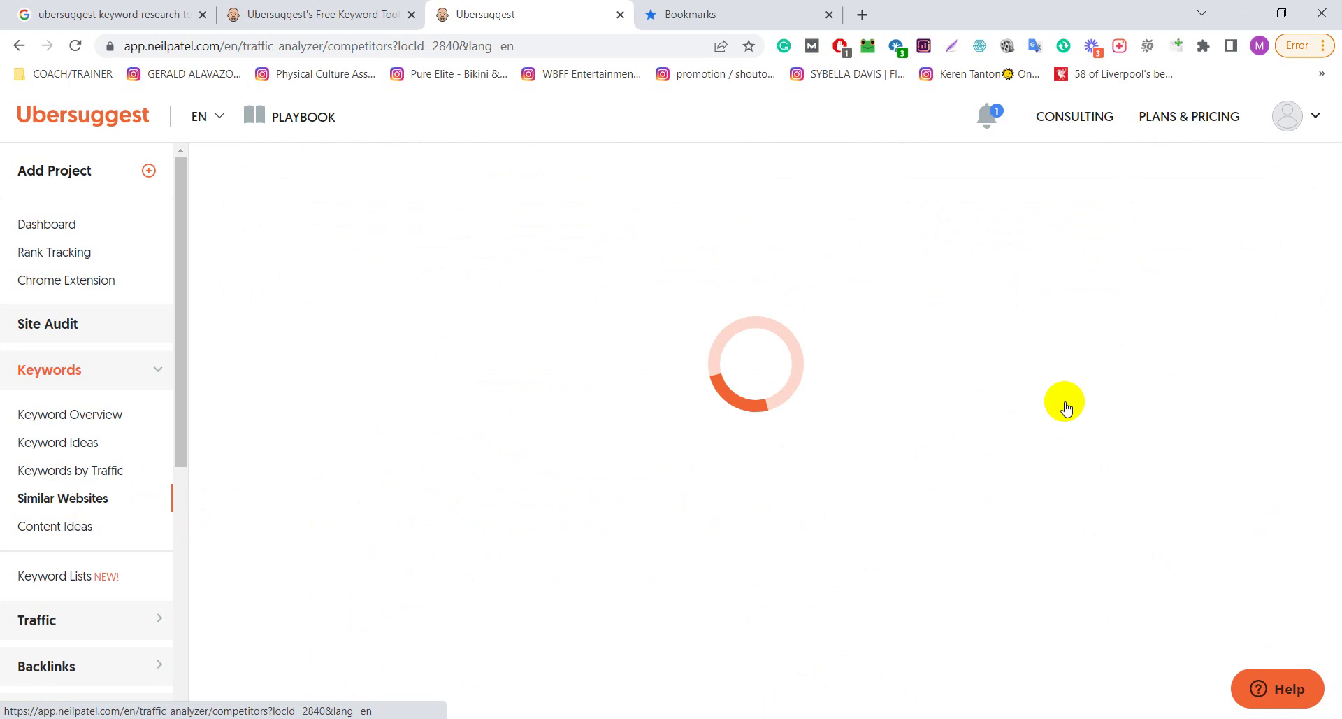
scroll(1065, 406, down, 1)
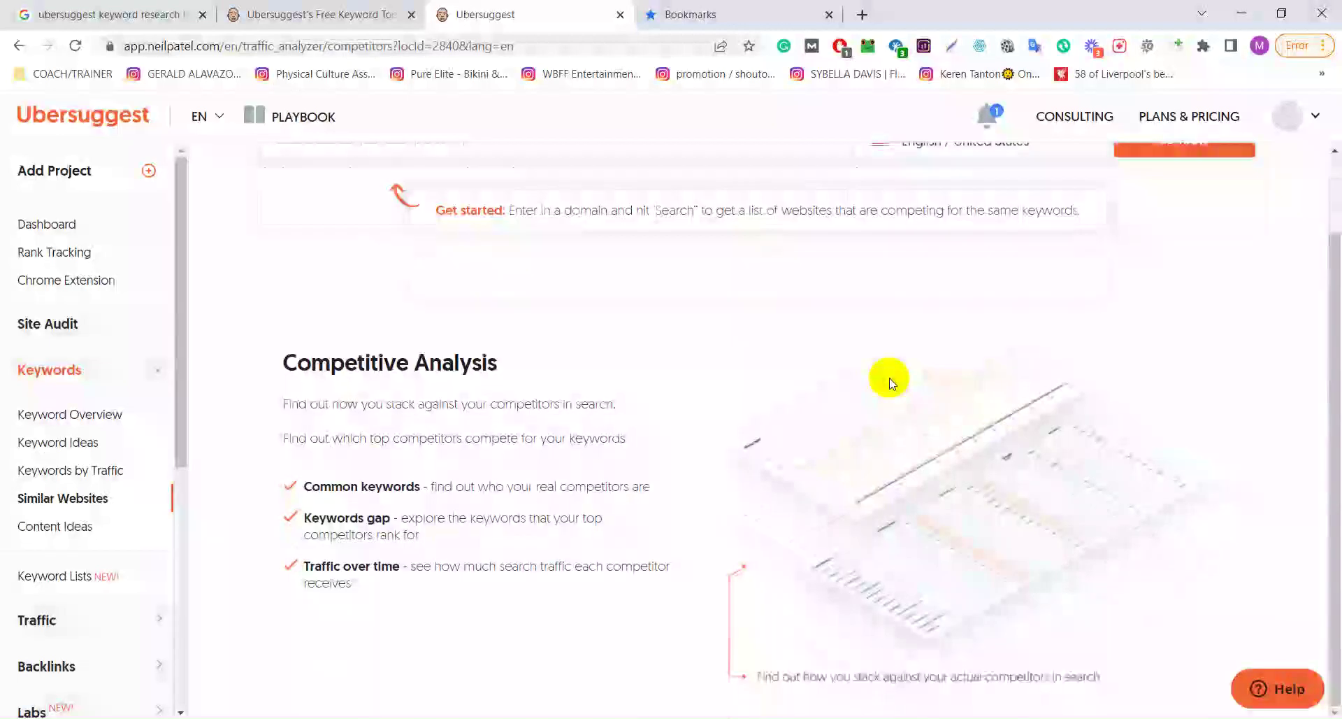
scroll(889, 381, up, 1)
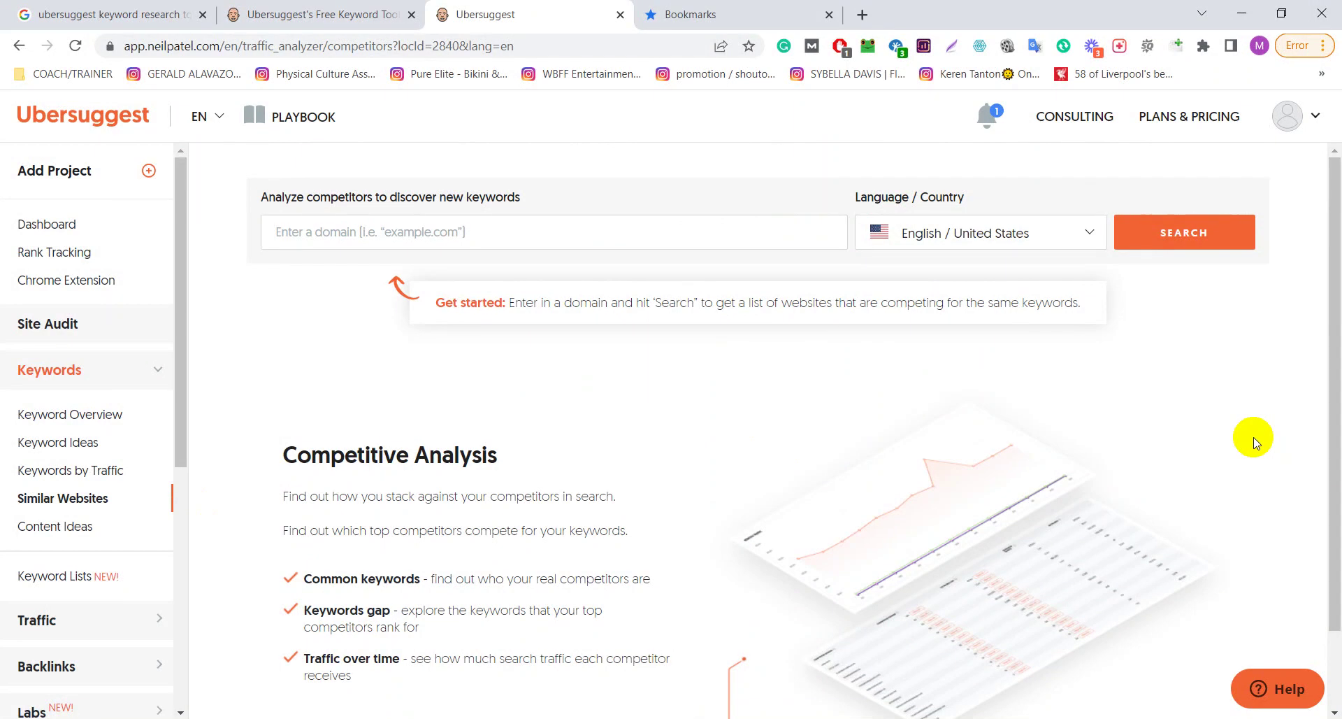
scroll(1256, 443, down, 1)
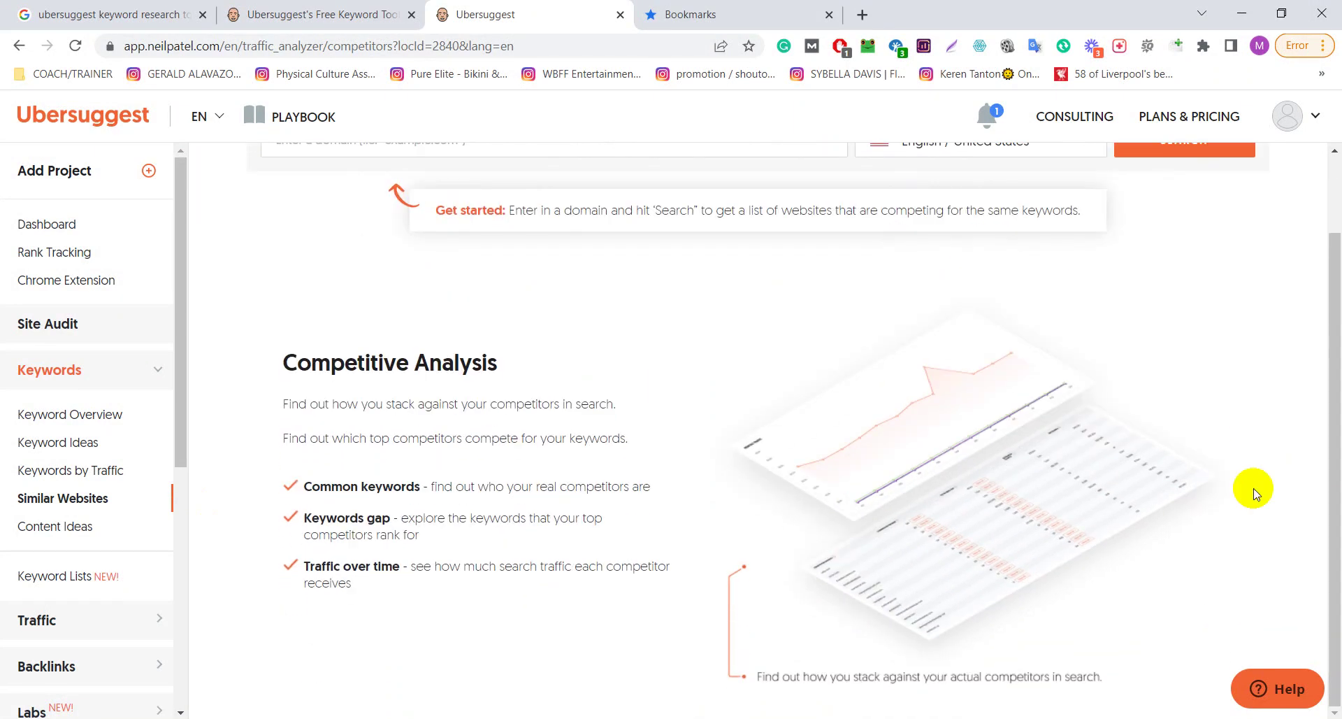
- Open the Content Ideas page for Healthy Lifestyle and examine the listed pages' estimated visits, backlinks and Facebook, Pinterest and Reddit shares
click(31, 534)
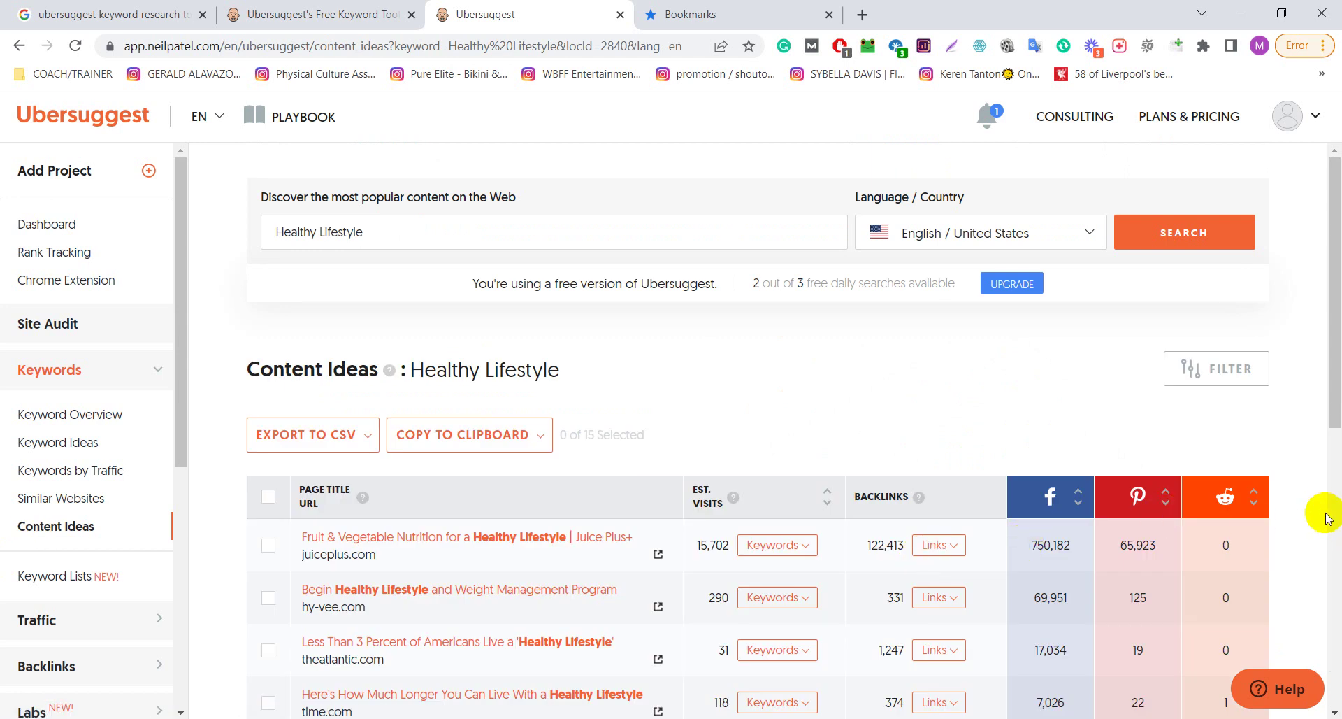
scroll(1318, 511, down, 6)
scroll(1320, 502, down, 1)
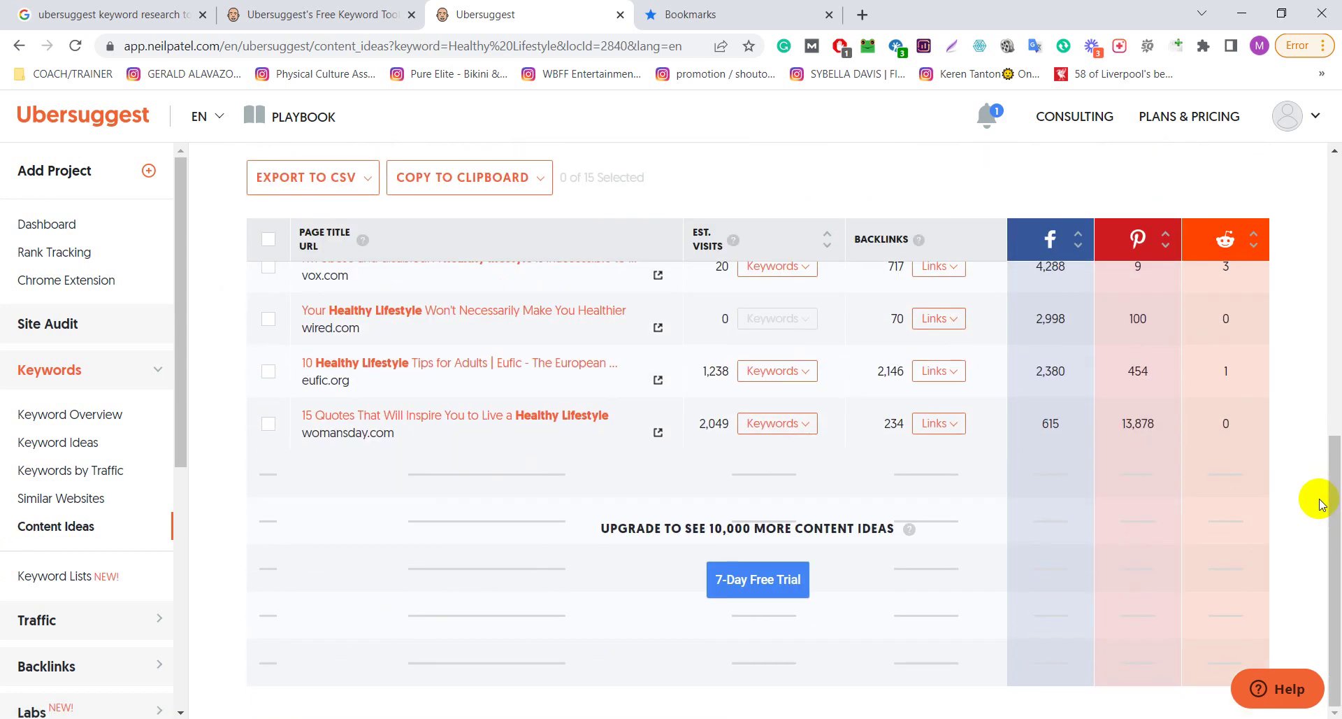
scroll(1320, 502, up, 8)
scroll(1320, 502, down, 5)
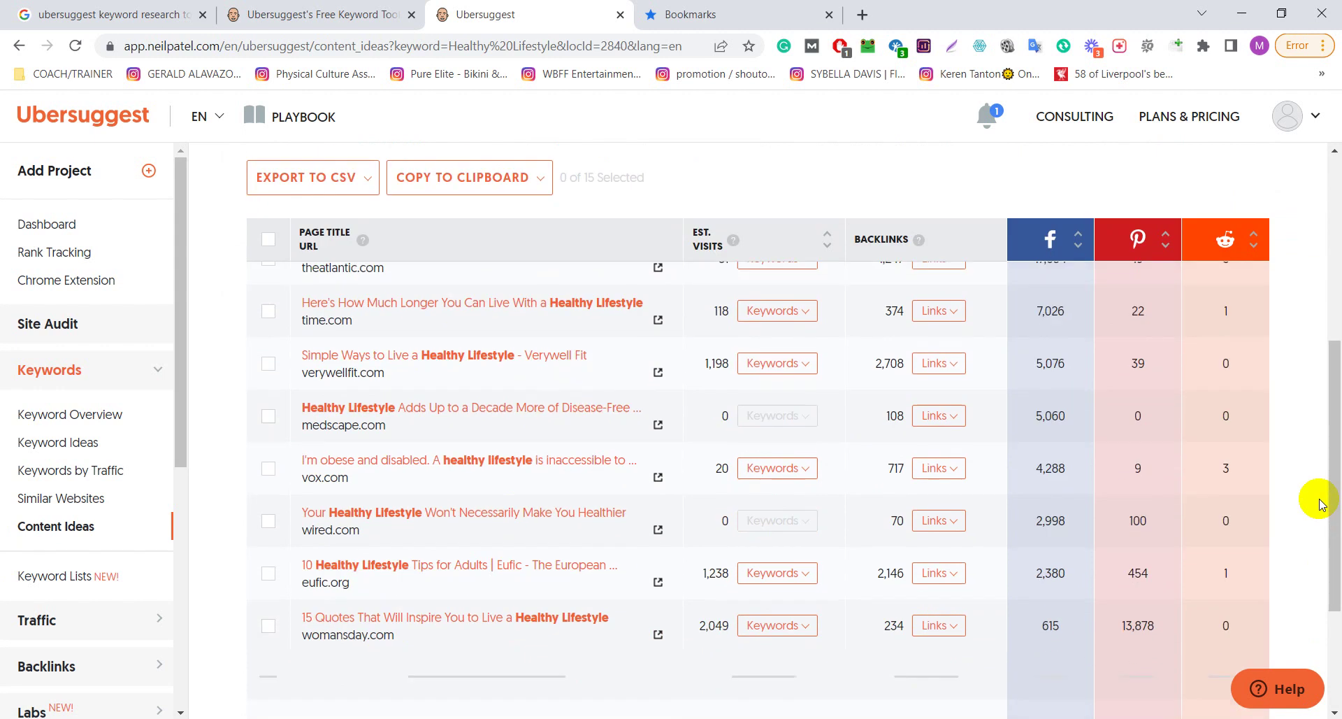
scroll(1320, 502, up, 1)
scroll(1322, 504, up, 4)
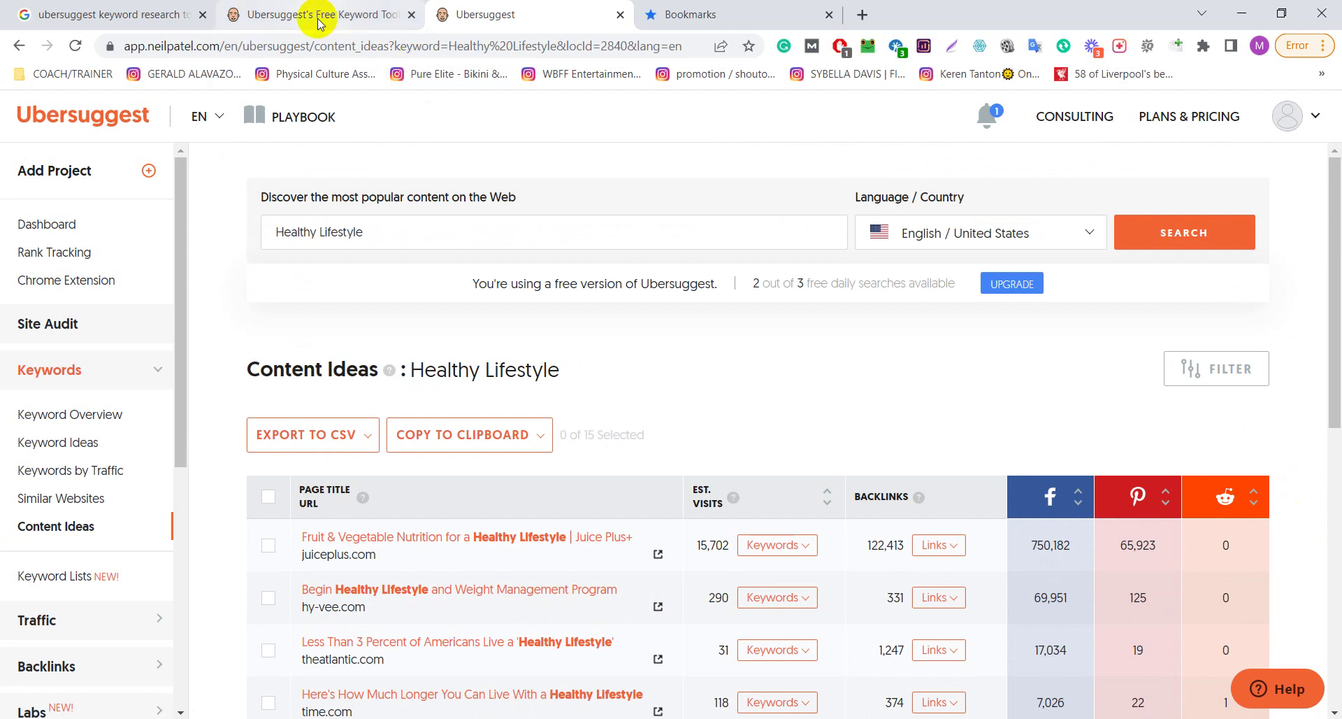
scroll(1310, 481, down, 1)
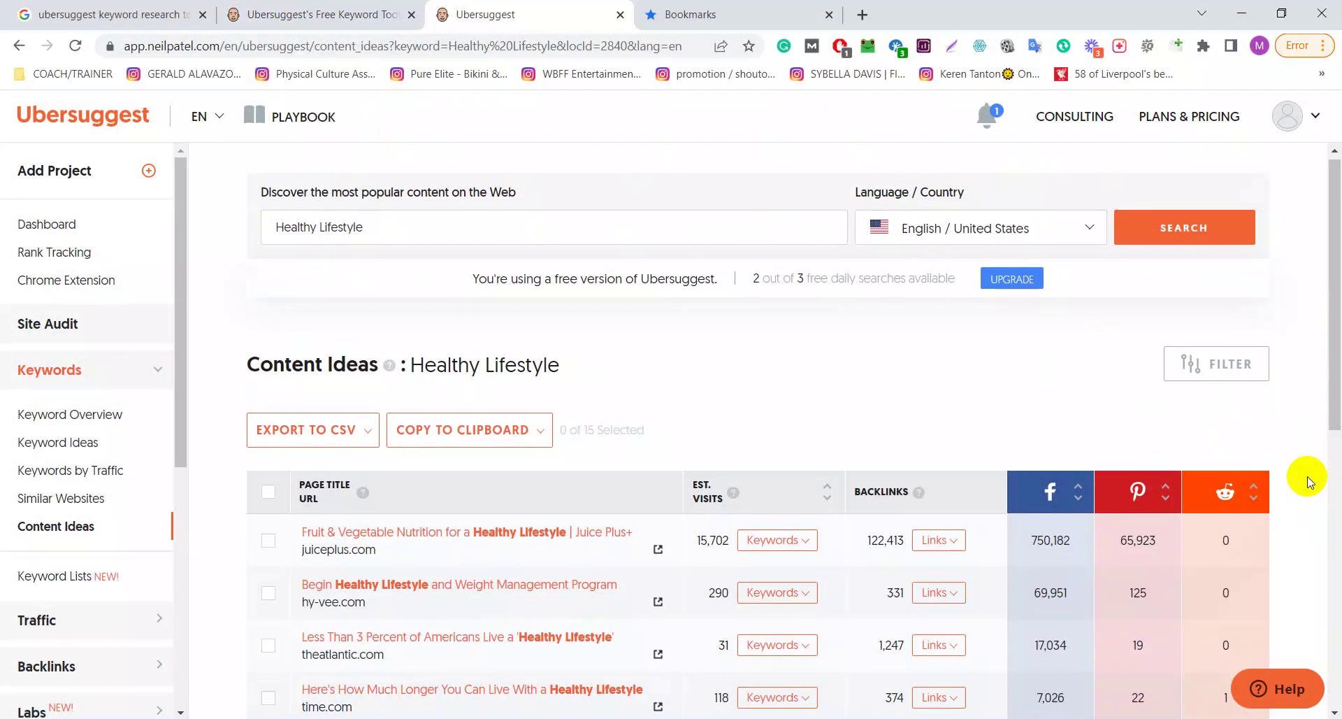
scroll(1309, 481, down, 8)
scroll(1310, 481, up, 8)
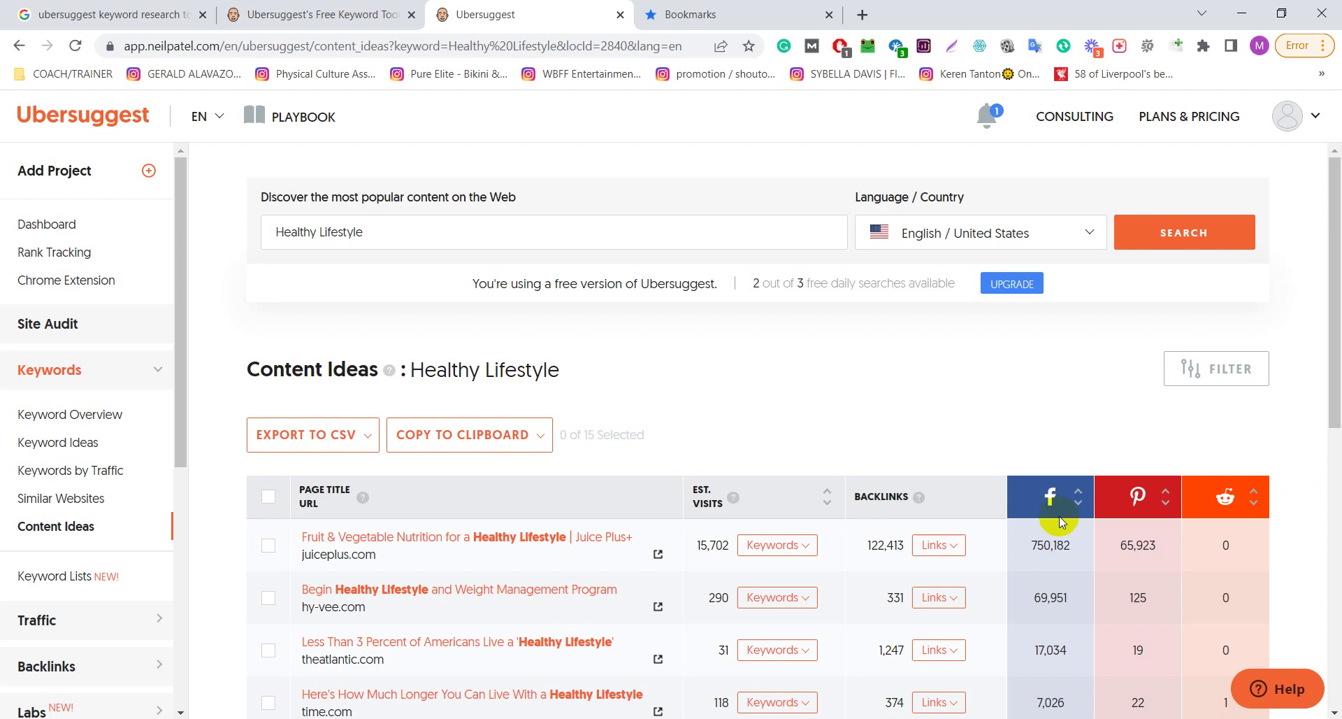
scroll(1293, 453, down, 4)
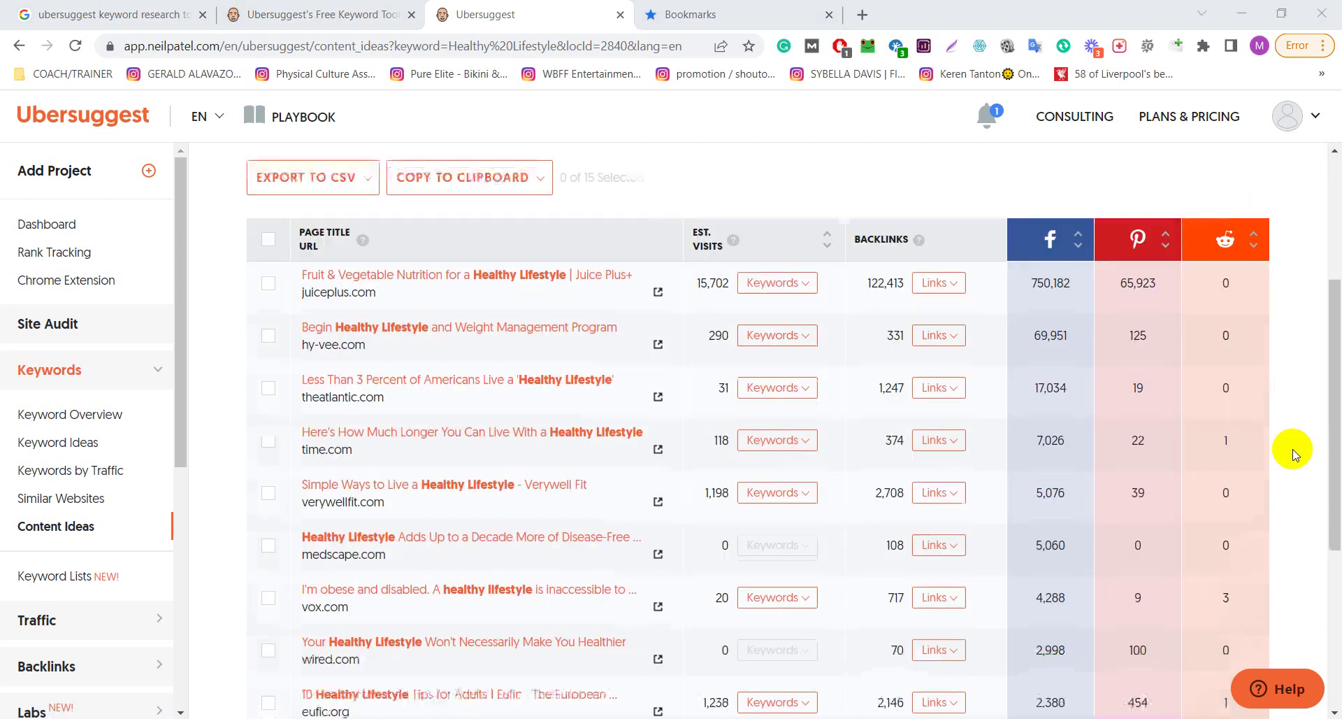
scroll(1293, 453, down, 5)
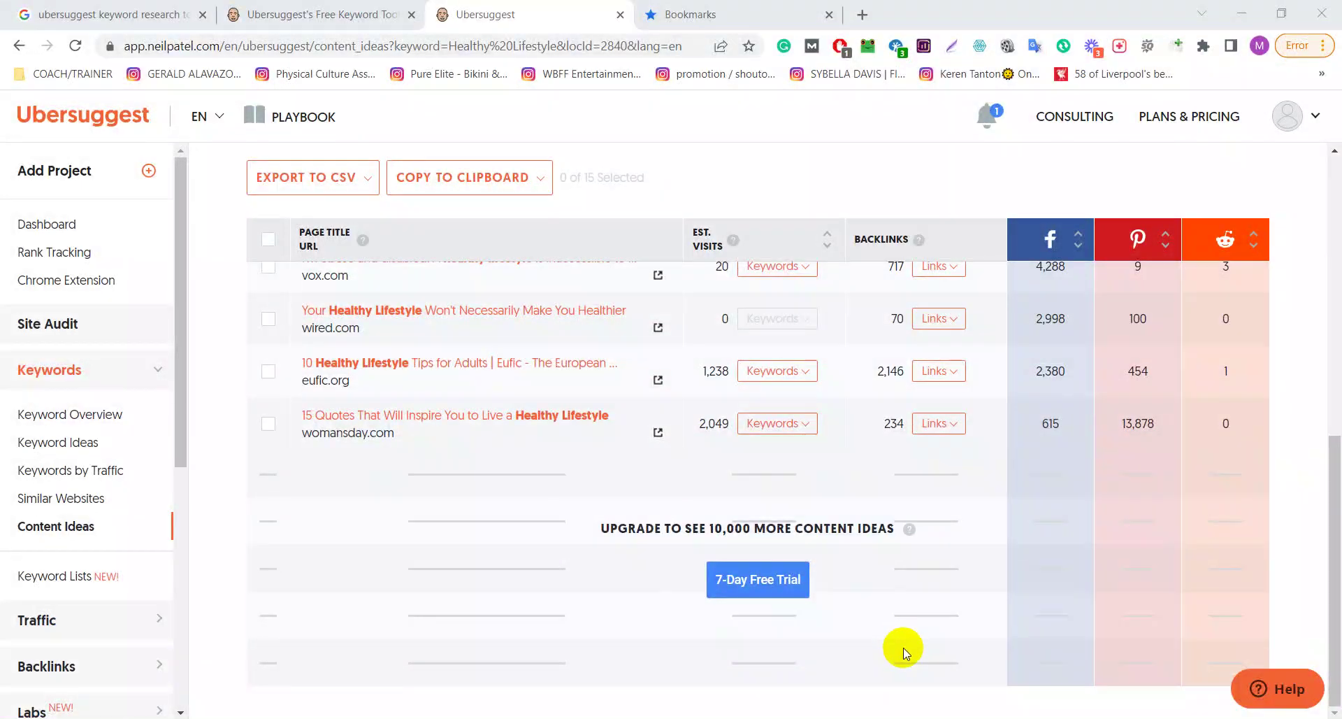